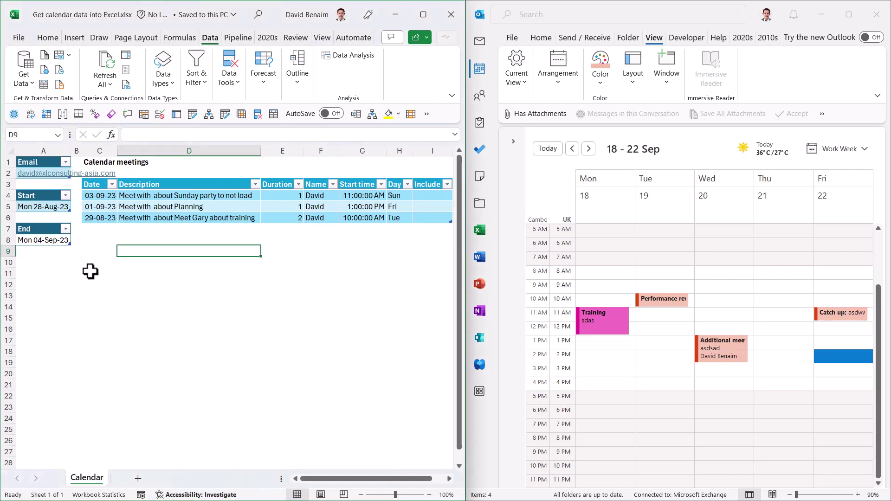
Step: Enter 18-Sep as the Start date and 22-Sep as the End date, then refresh all queries
click(90, 272)
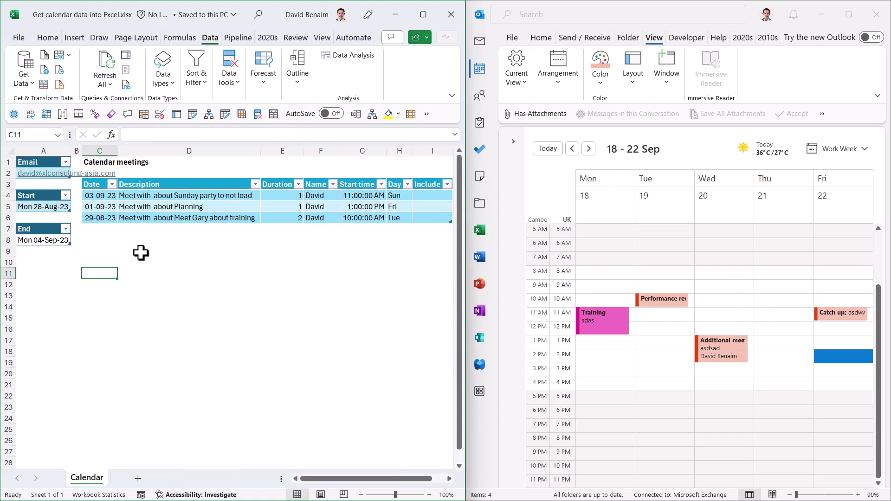
click(176, 198)
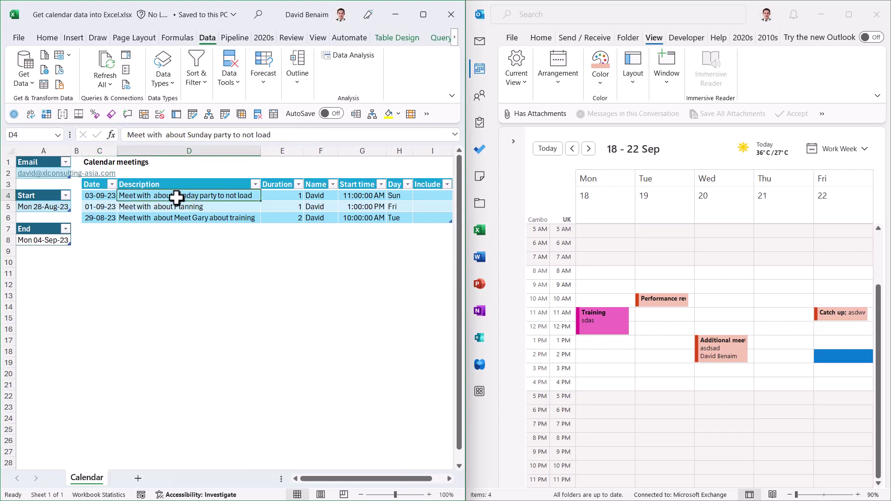
click(46, 208)
text(18)
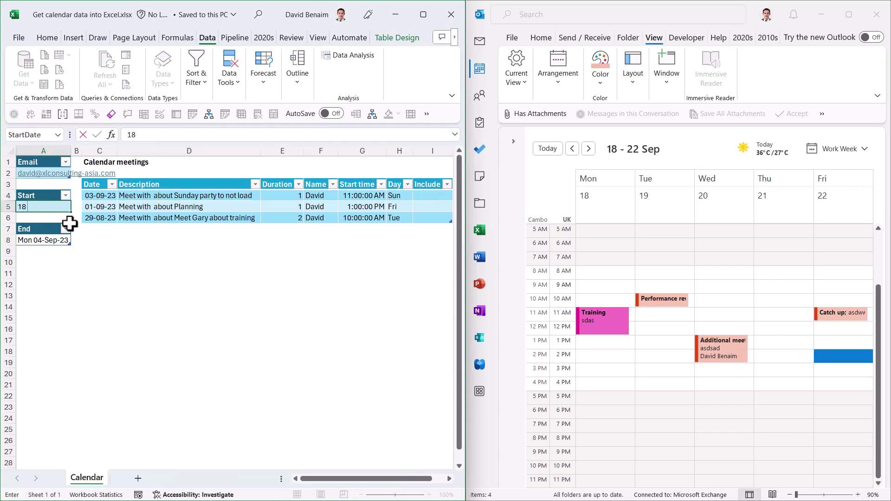
text(-sep)
key(Return)
key(Return)
key(Return)
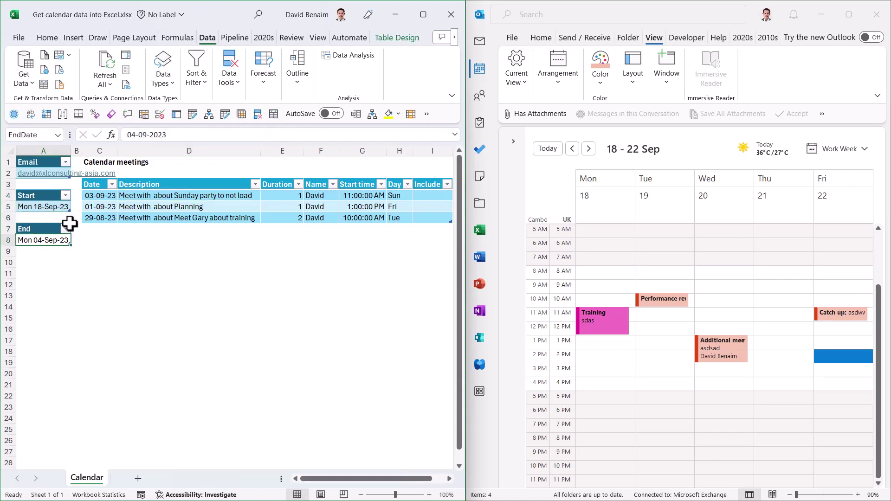
text(22)
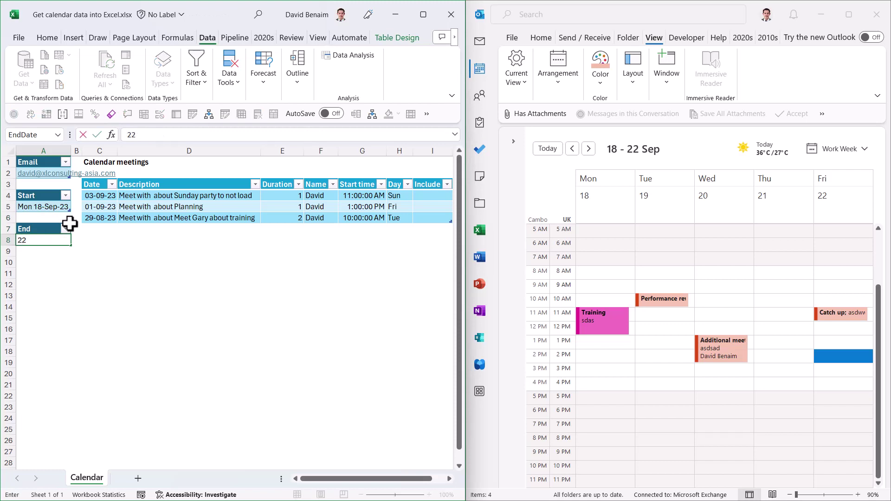
text(-sep)
key(Return)
click(199, 250)
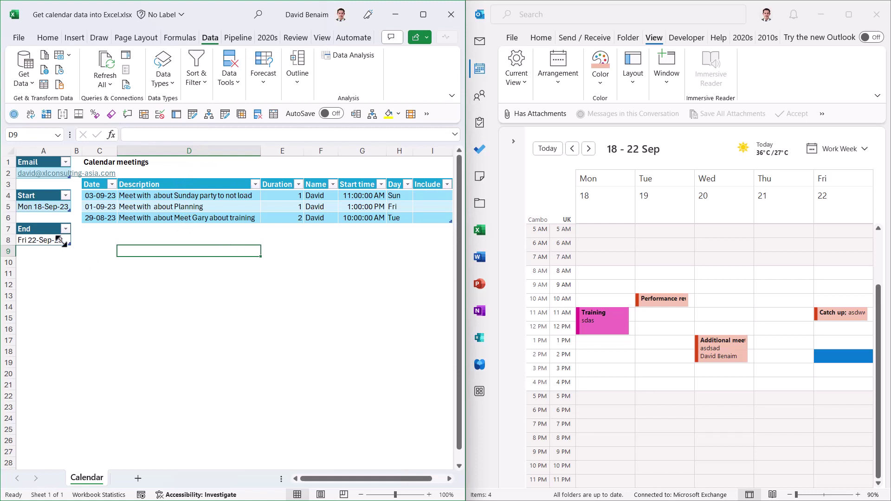
click(104, 66)
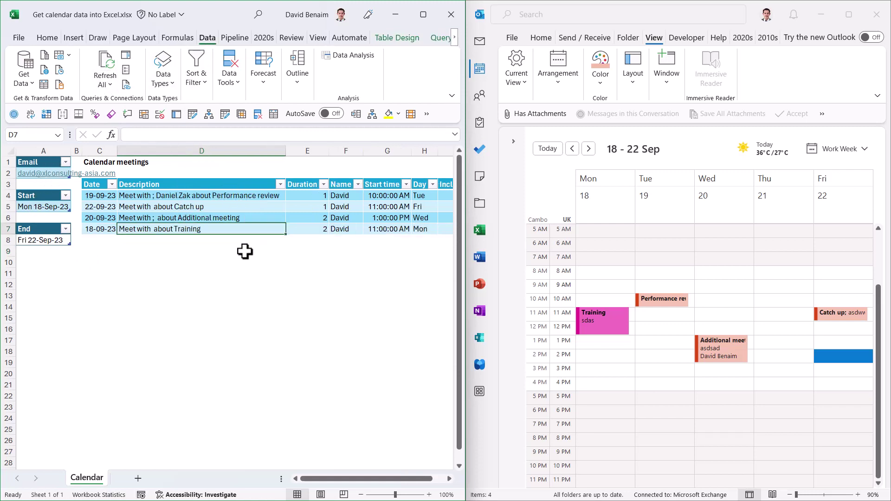
click(227, 197)
click(237, 218)
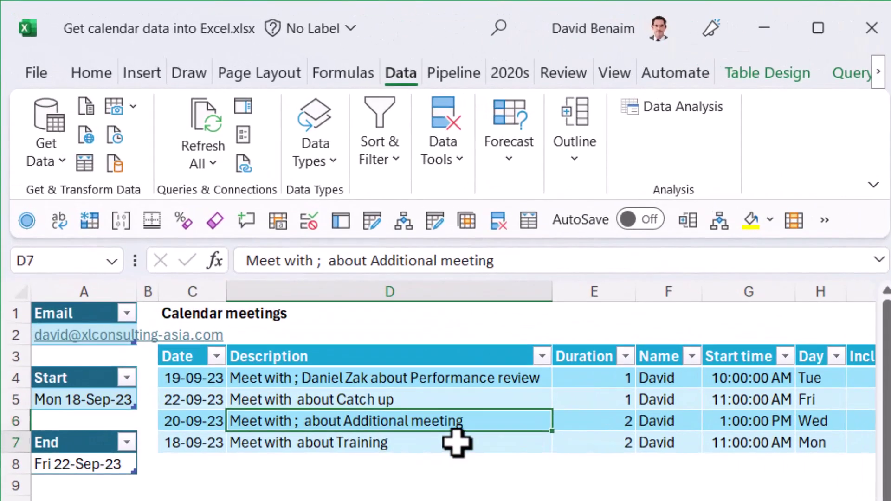
click(458, 443)
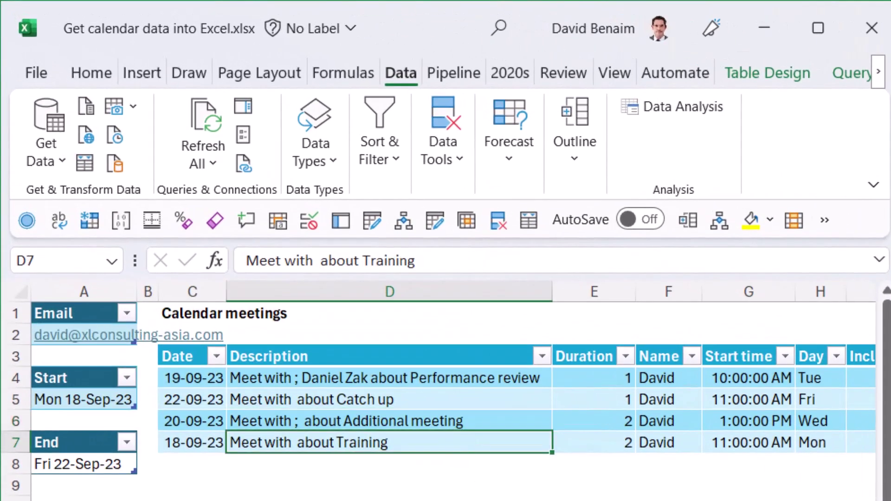
click(319, 379)
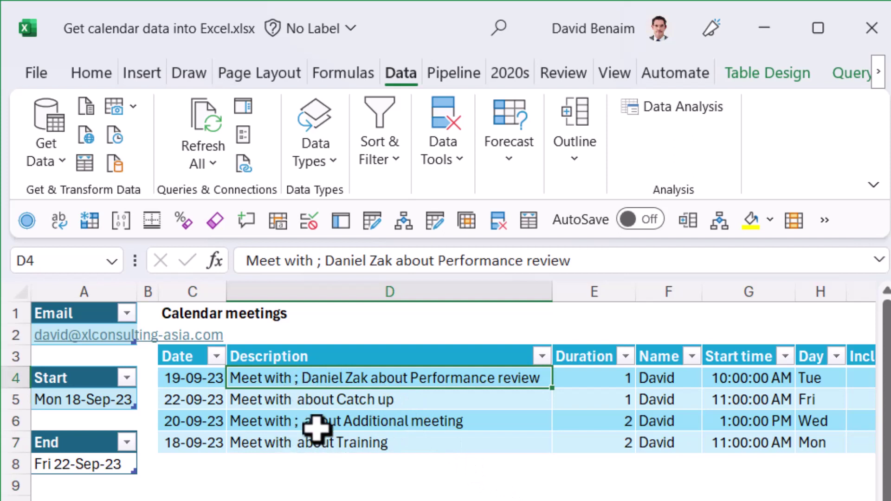
click(430, 443)
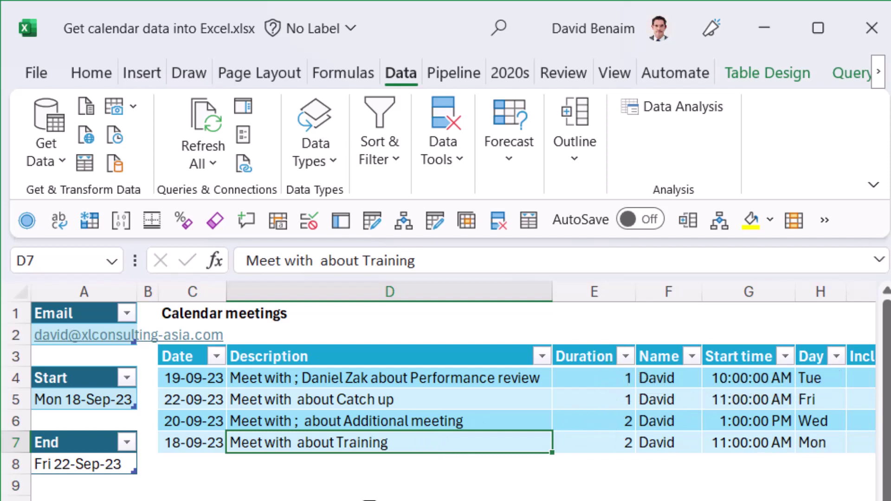
click(367, 499)
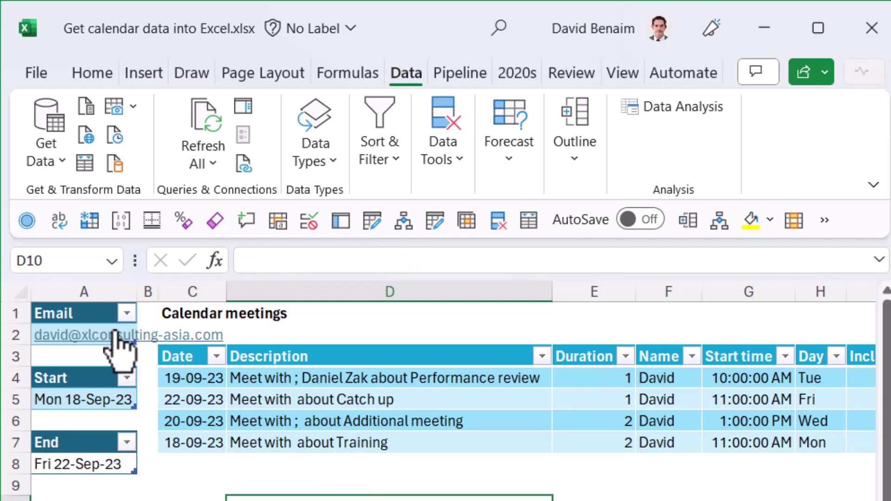
click(86, 314)
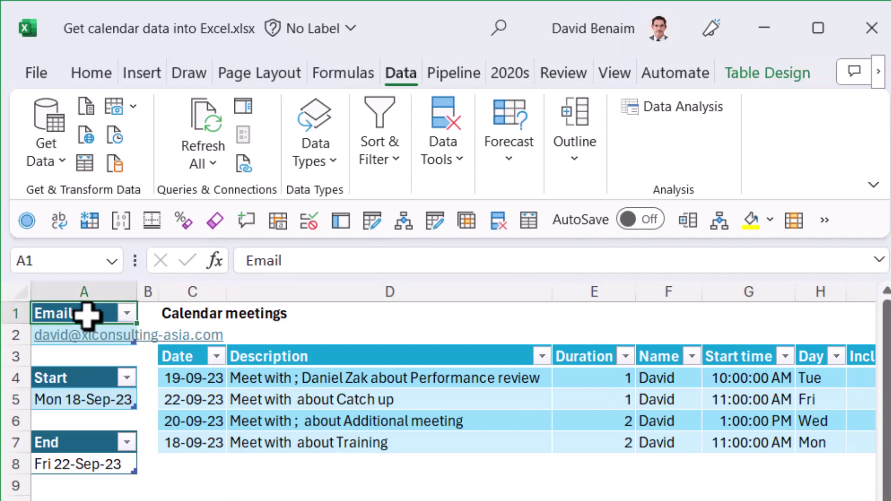
key(Down)
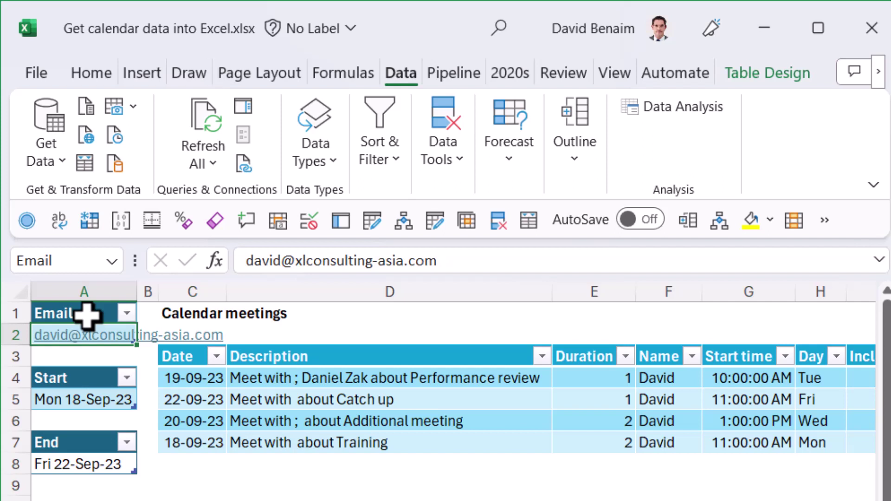
click(407, 402)
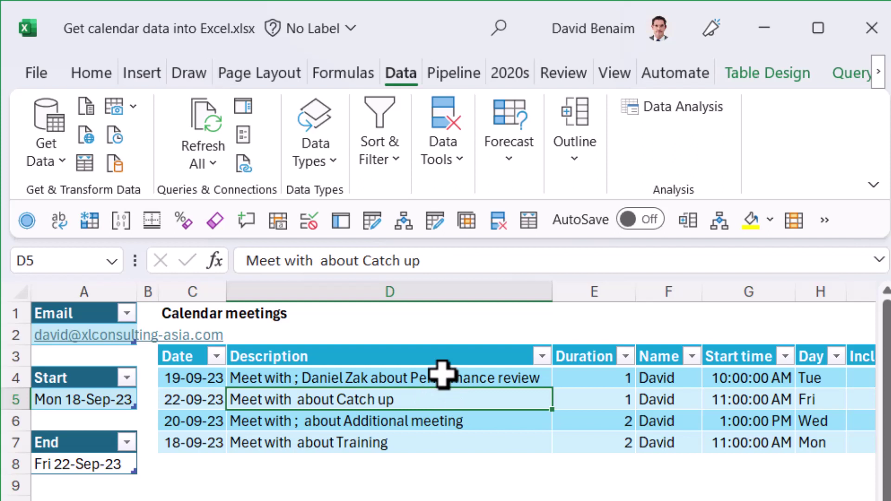
click(569, 481)
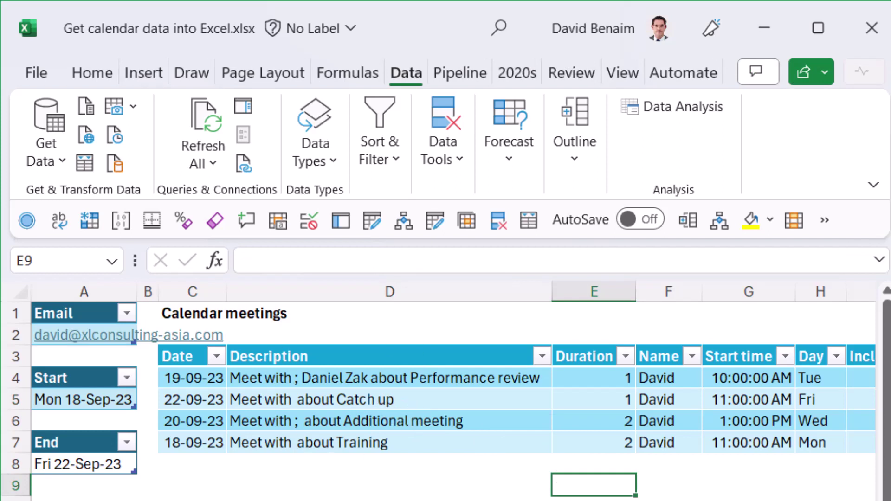
click(778, 481)
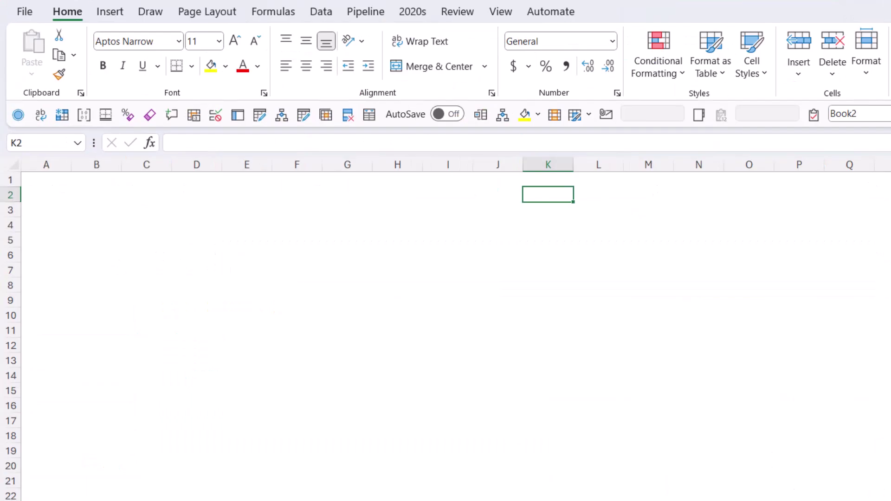
Step: Connect to Microsoft Exchange via Get Data > From Other Sources, pasting the mailbox address
click(320, 13)
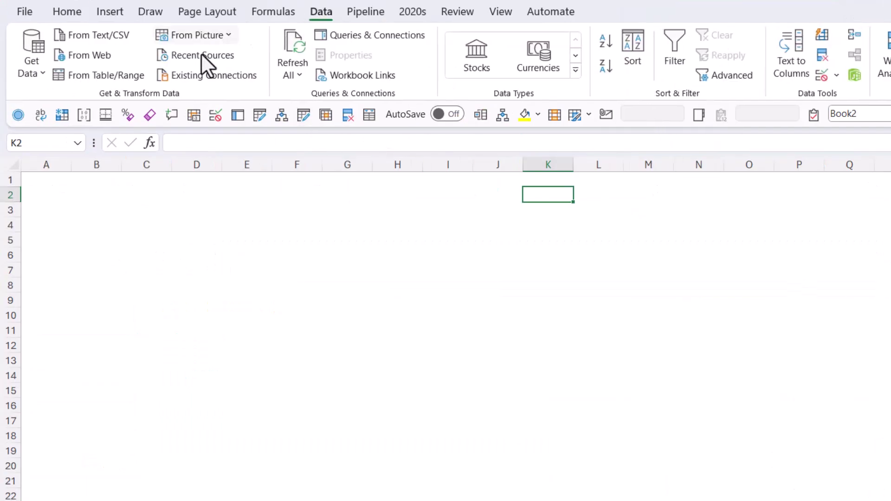
click(32, 65)
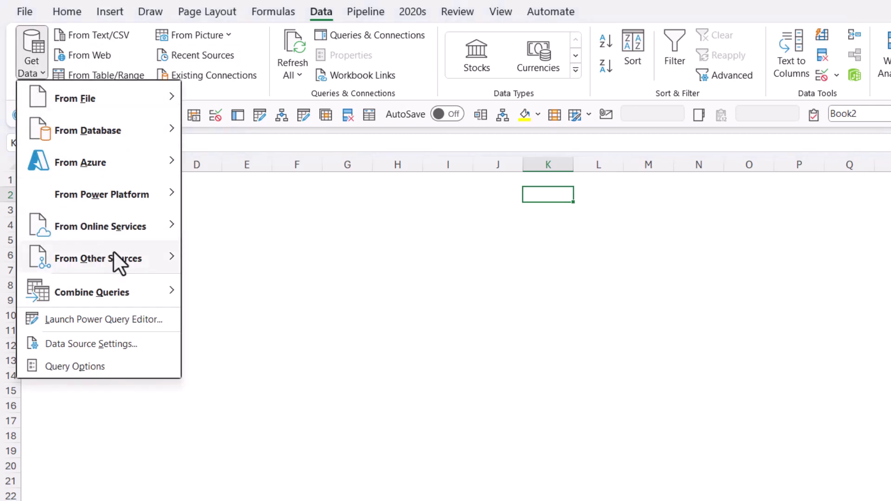
mouse_move(113, 251)
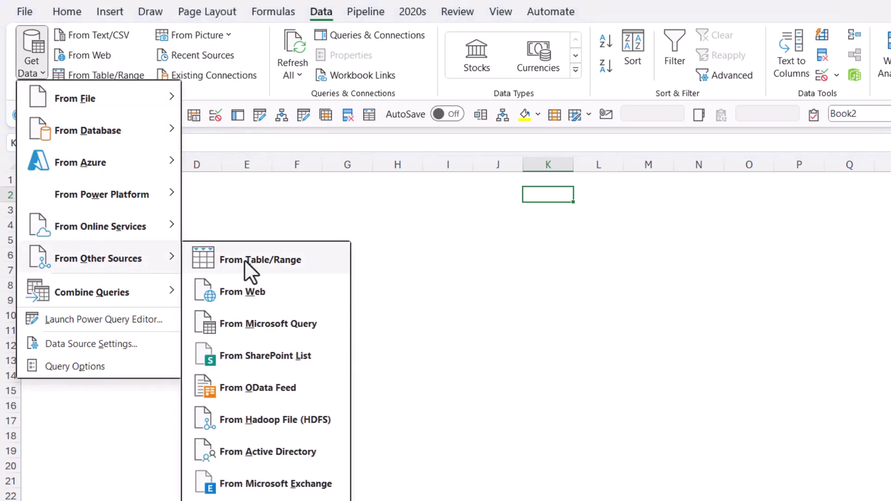
click(267, 485)
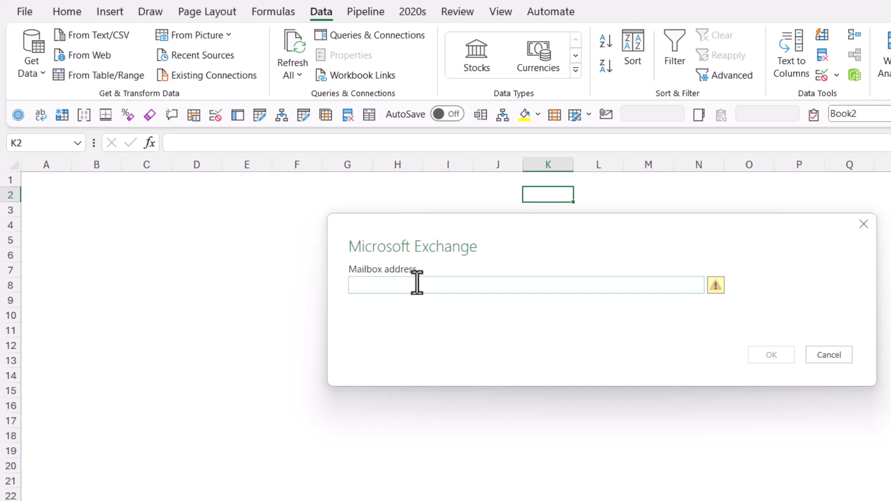
key(ctrl+v)
click(772, 355)
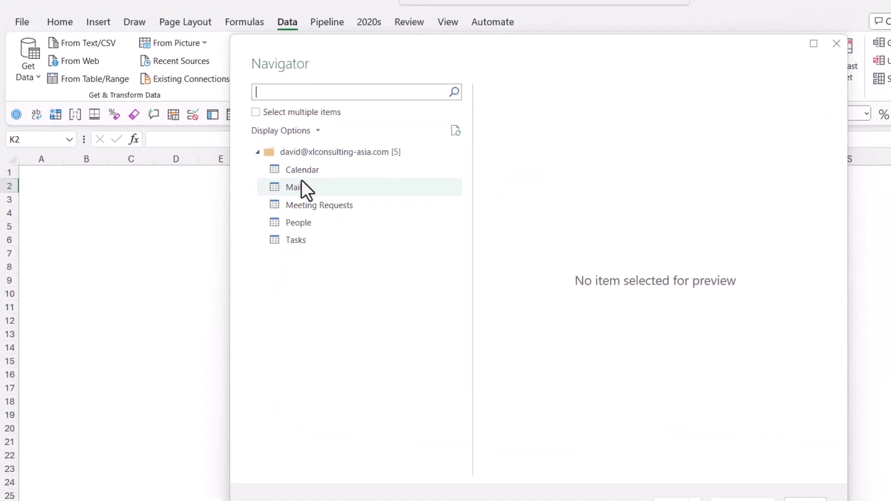
Step: Select the Calendar table in the Navigator and open it with Transform Data
click(342, 178)
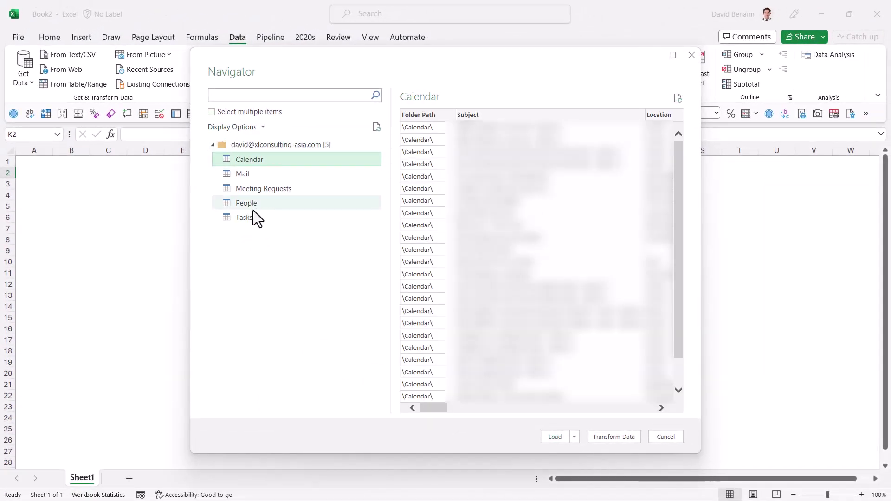
click(612, 436)
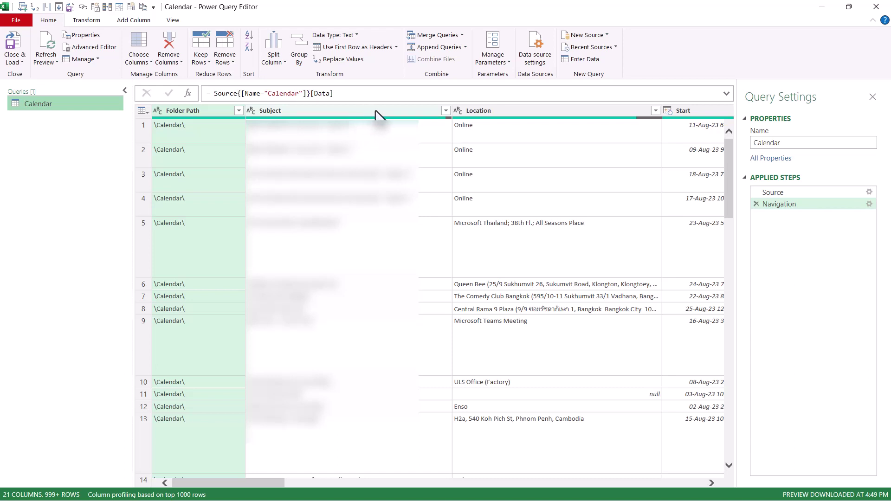
Step: Use Choose Columns to keep only Subject, Start, End and DisplayTo
click(378, 112)
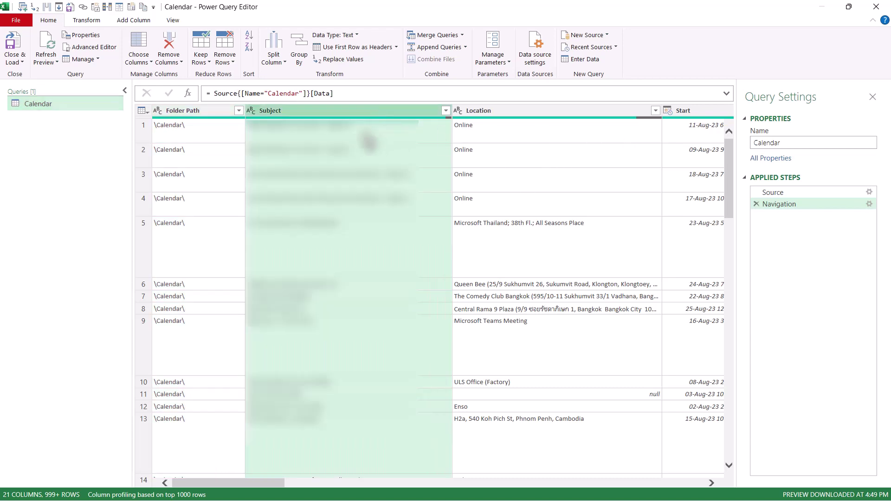
click(139, 48)
click(397, 172)
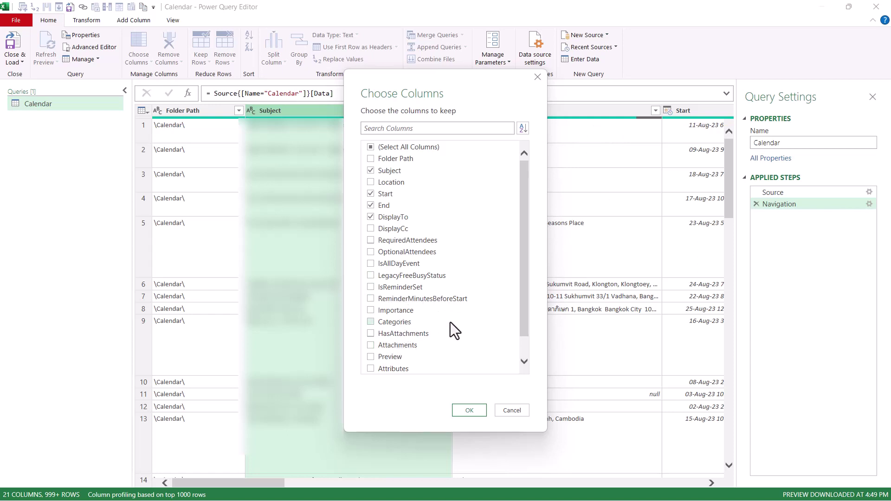
click(469, 411)
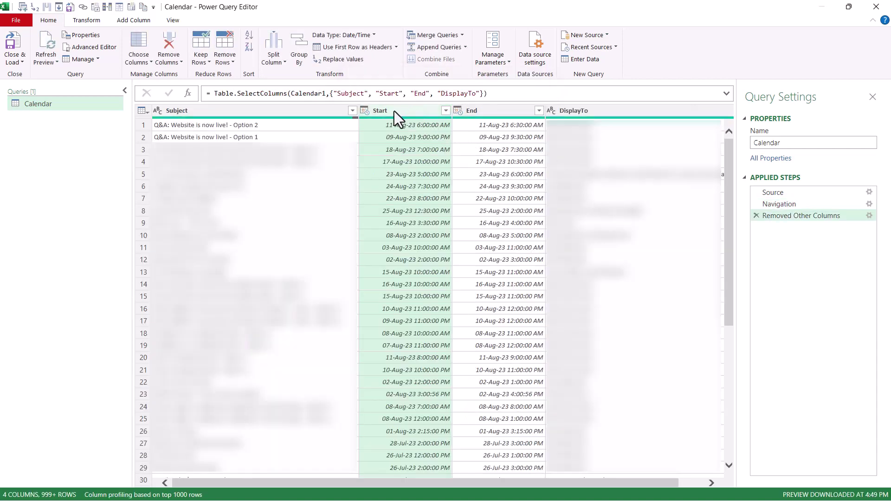
Step: Add a Subtraction column of End minus Start and set its type to Decimal Number
click(508, 113)
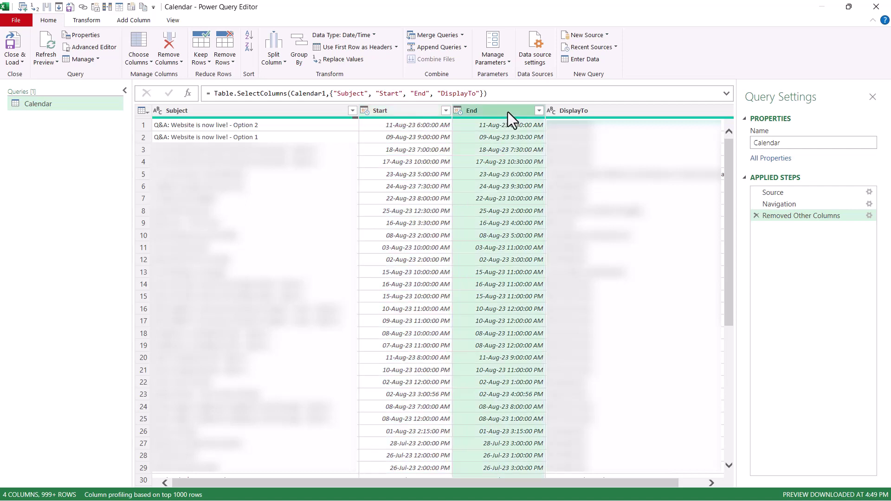
click(403, 111)
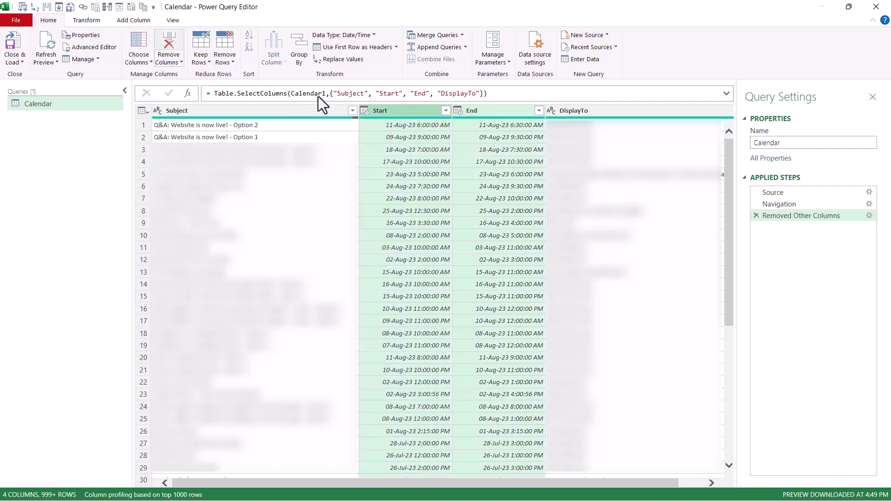
key(alt+a)
click(437, 56)
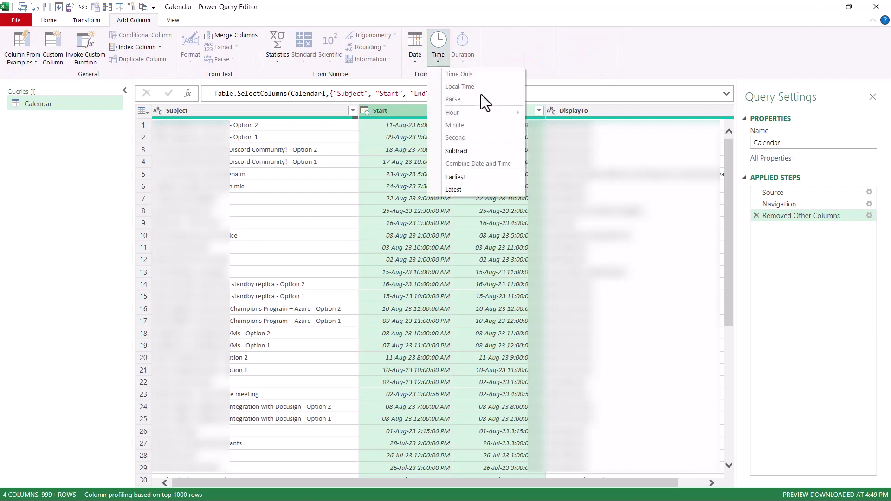
click(486, 152)
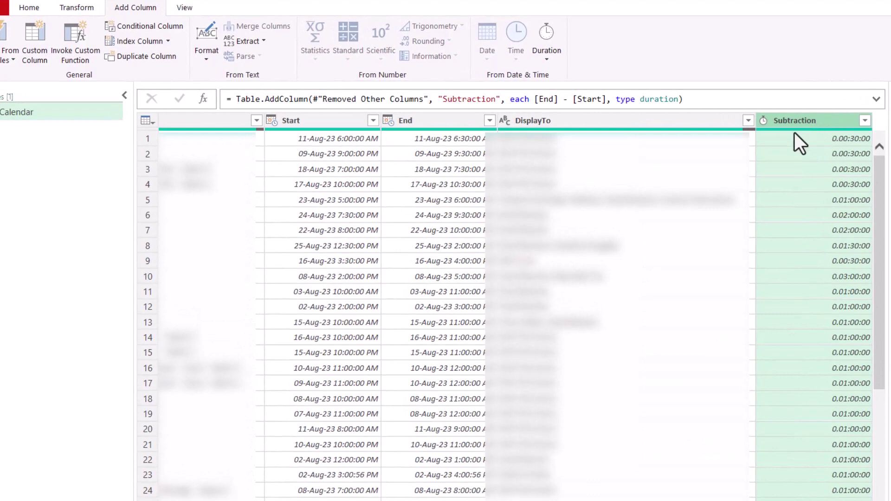
click(762, 121)
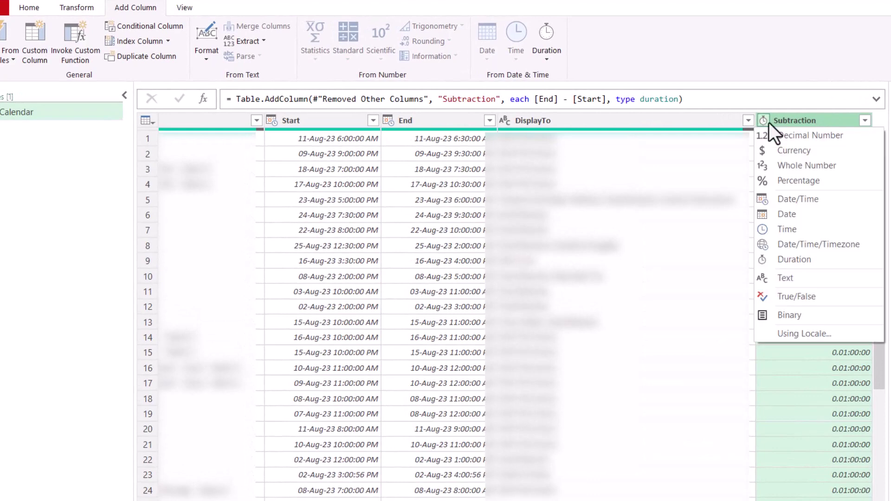
click(804, 136)
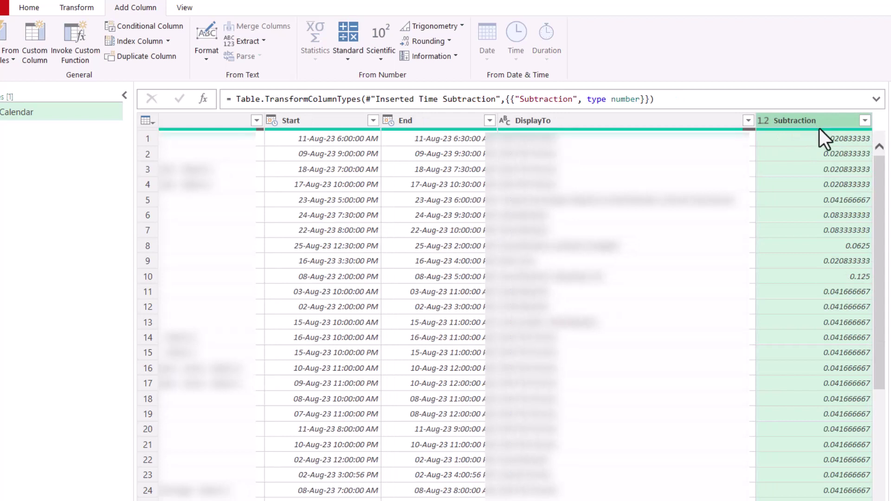
Step: Multiply the Subtraction column by 24 to express durations in hours
click(79, 8)
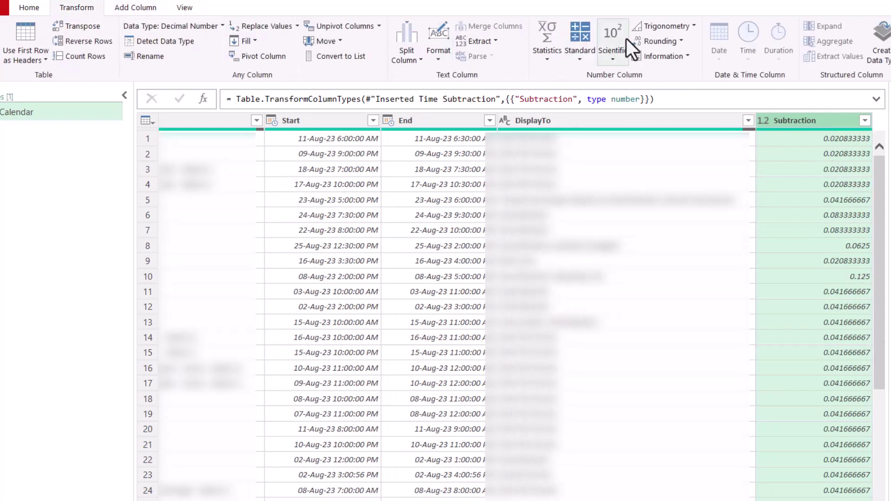
click(580, 56)
click(603, 91)
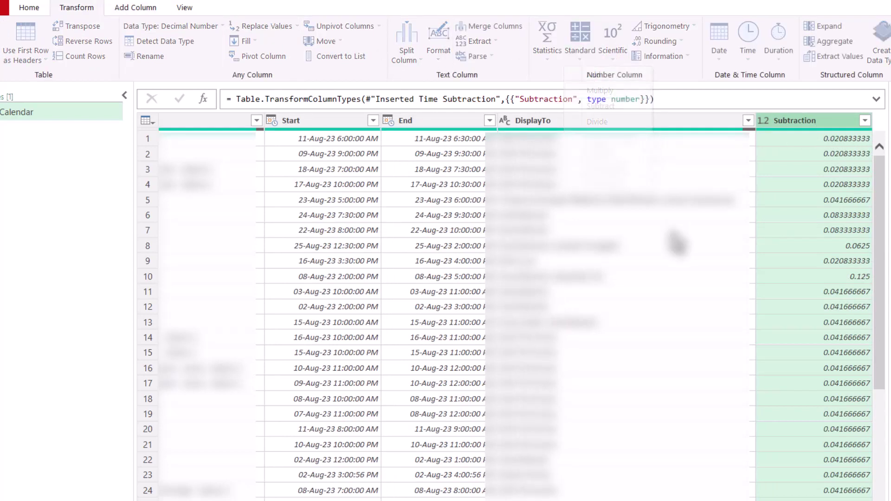
text(23)
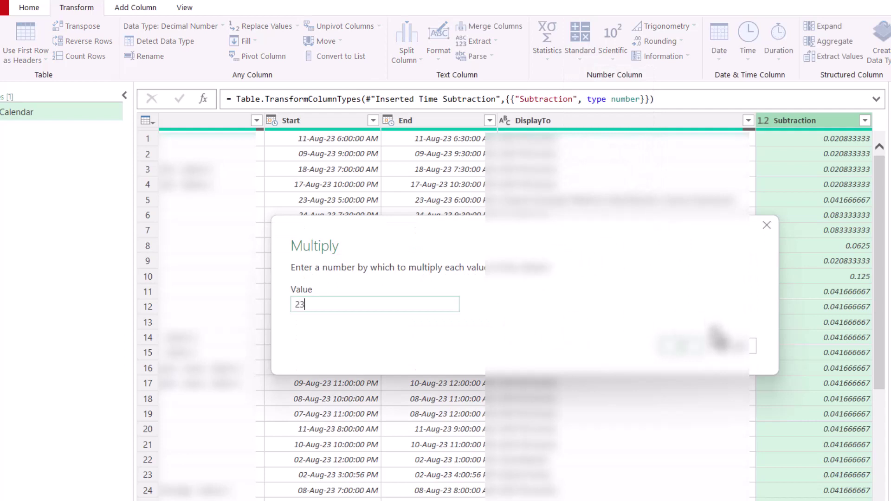
key(BackSpace)
text(4)
click(681, 347)
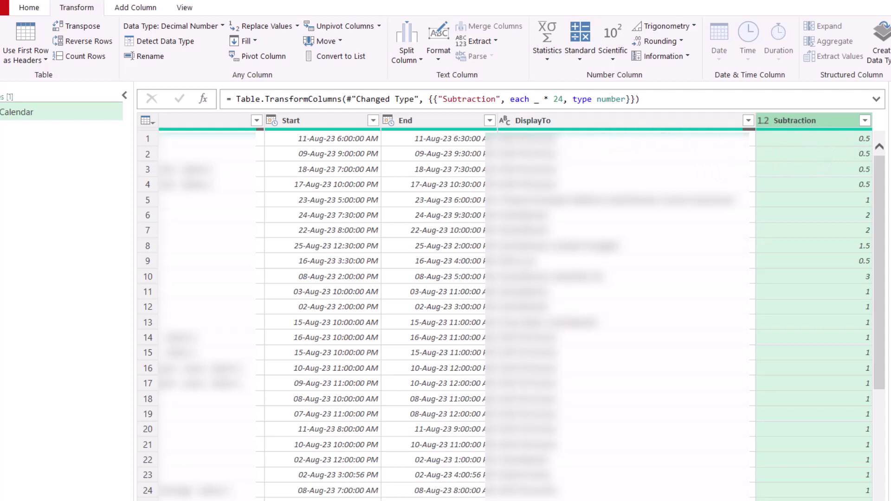
Step: Replace the organiser's name in DisplayTo with empty text using Replace Values
scroll(322, 275, left, 10)
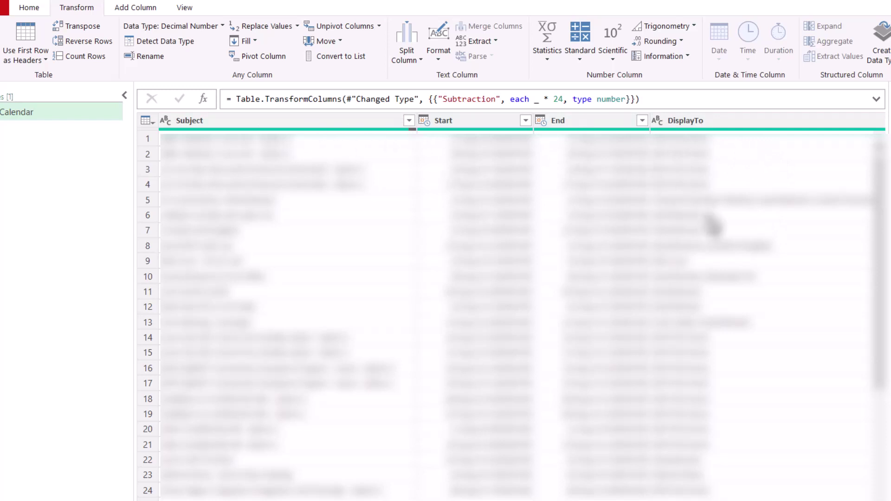
click(710, 230)
click(688, 124)
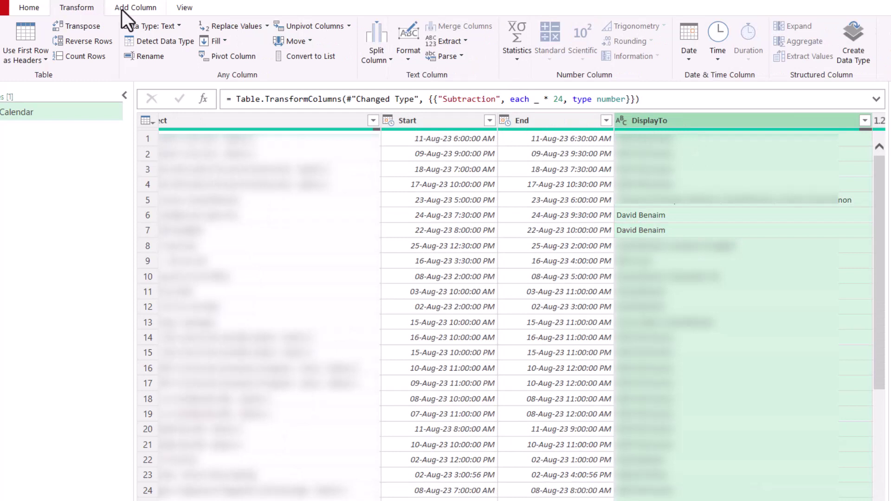
click(228, 27)
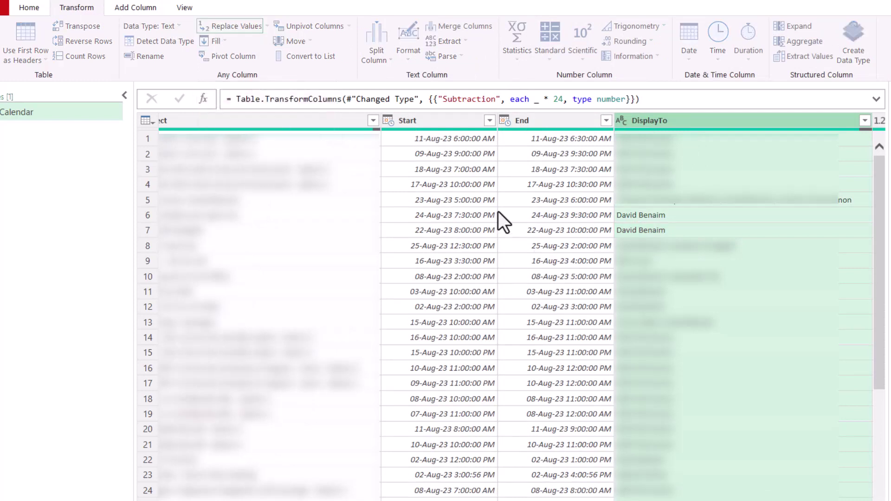
text(David Benaim)
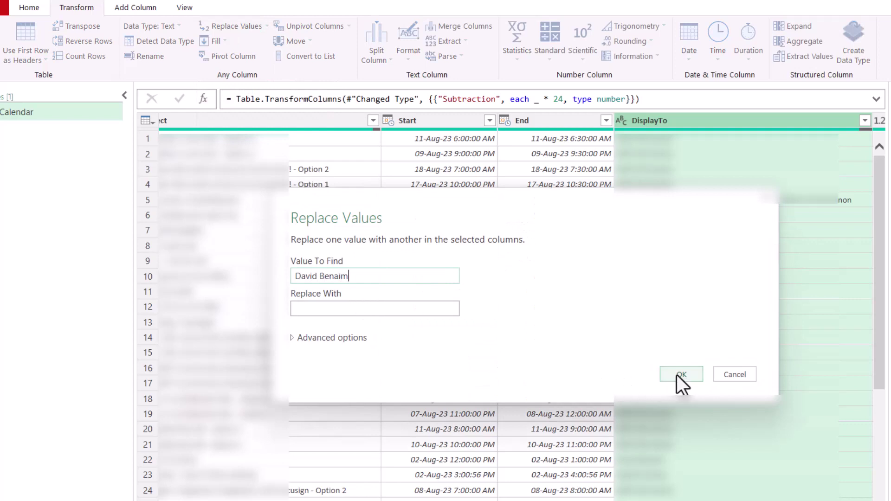
click(677, 374)
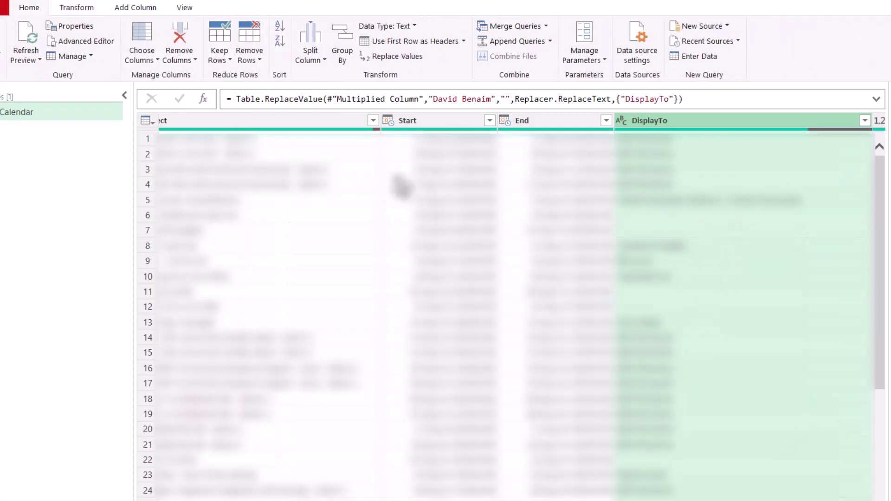
Step: Add a custom column named Name holding the organiser's first name
click(145, 11)
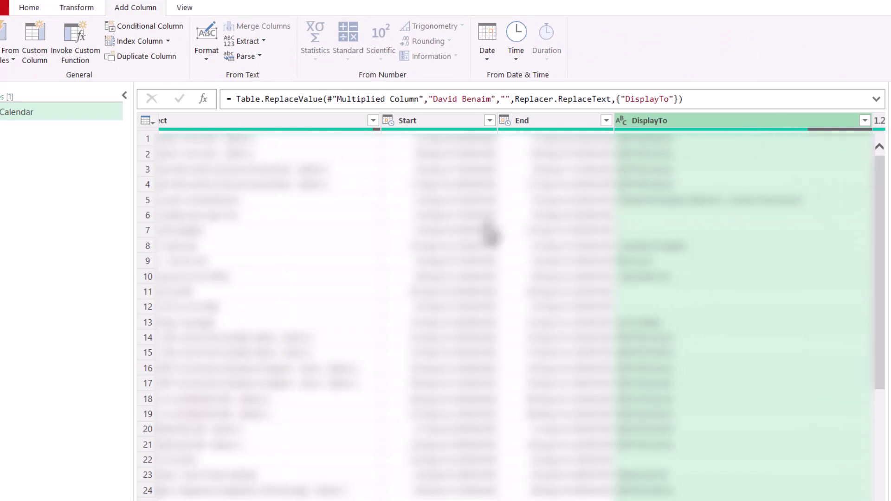
click(36, 39)
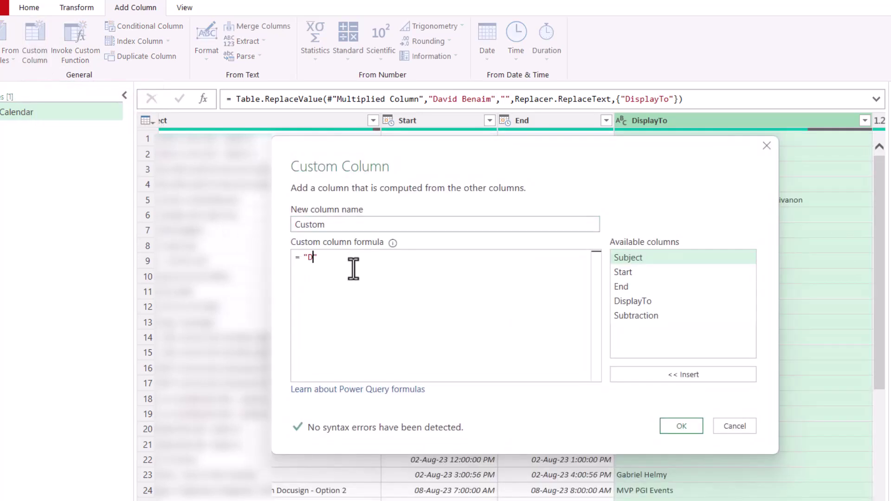
double_click(334, 226)
text(Name)
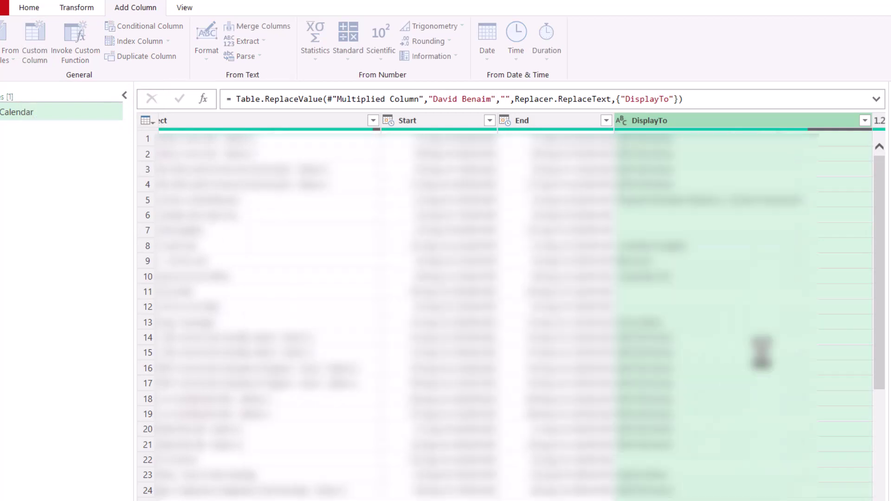
click(694, 426)
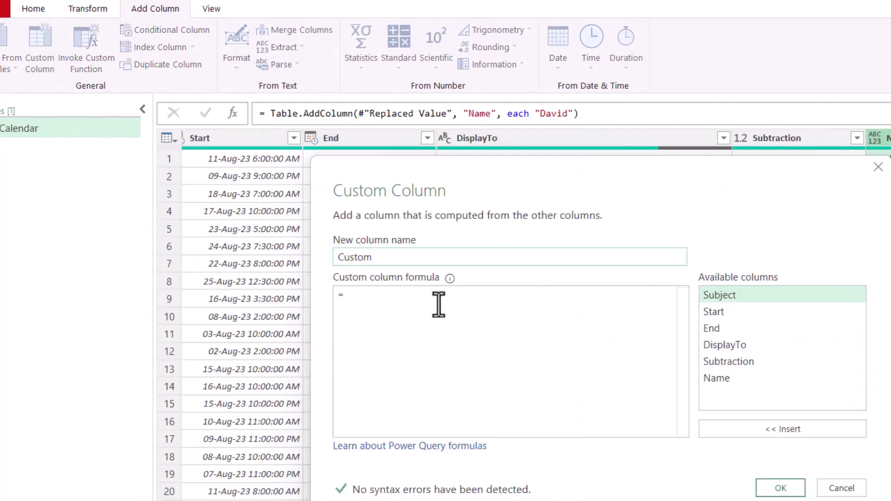
Step: Add a Description custom column: "Meet with "&[DisplayTo]&" about "&[Subject]
text(Descr)
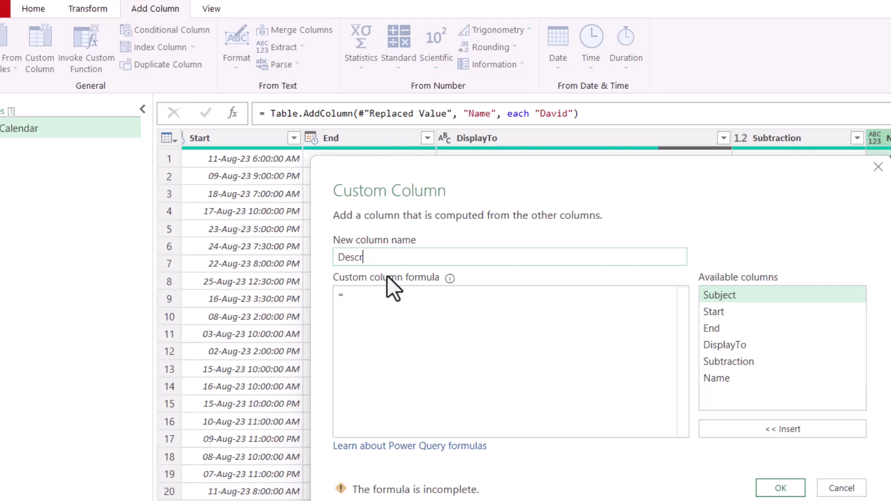
text(iption)
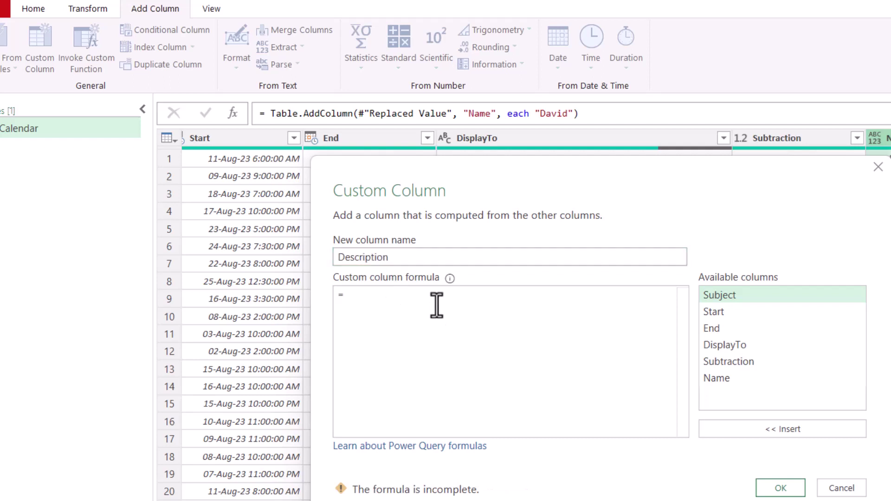
click(433, 305)
text(")
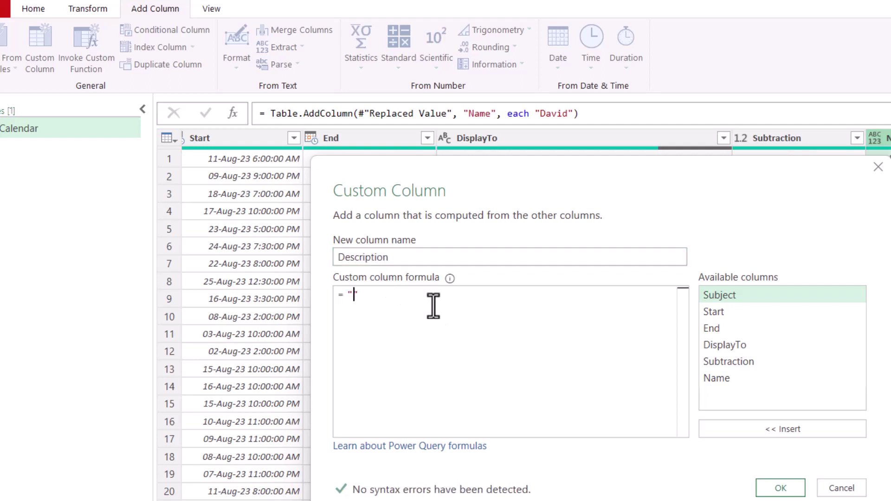
text(Meet with "&)
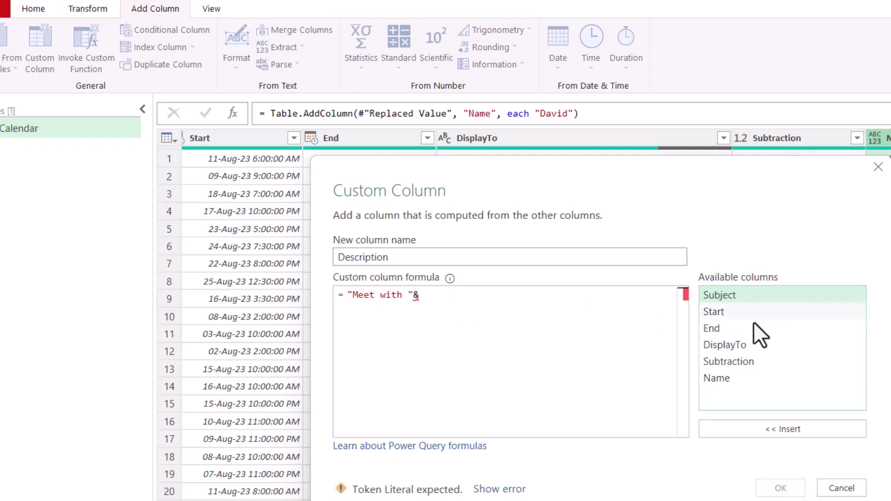
double_click(747, 347)
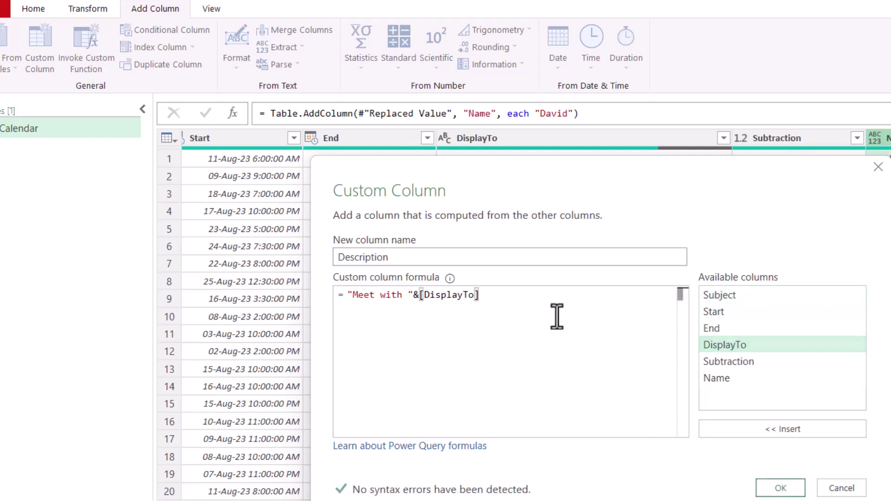
text(&" about)
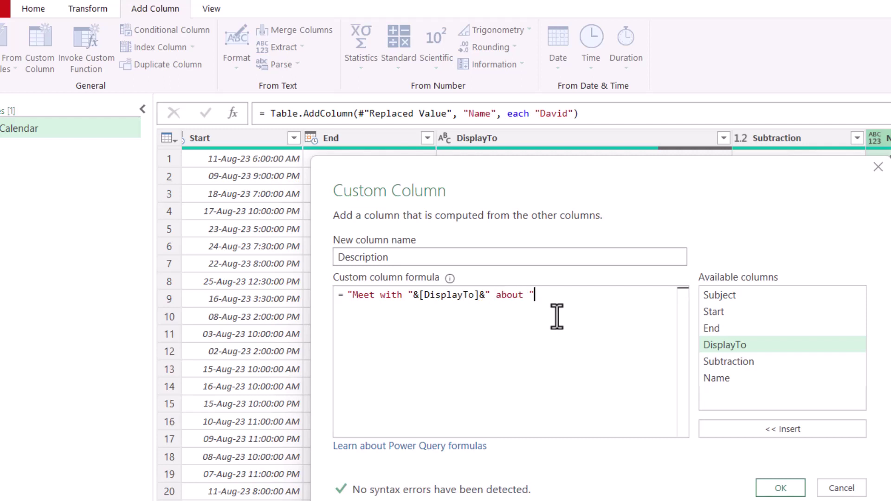
click(555, 303)
text(&)
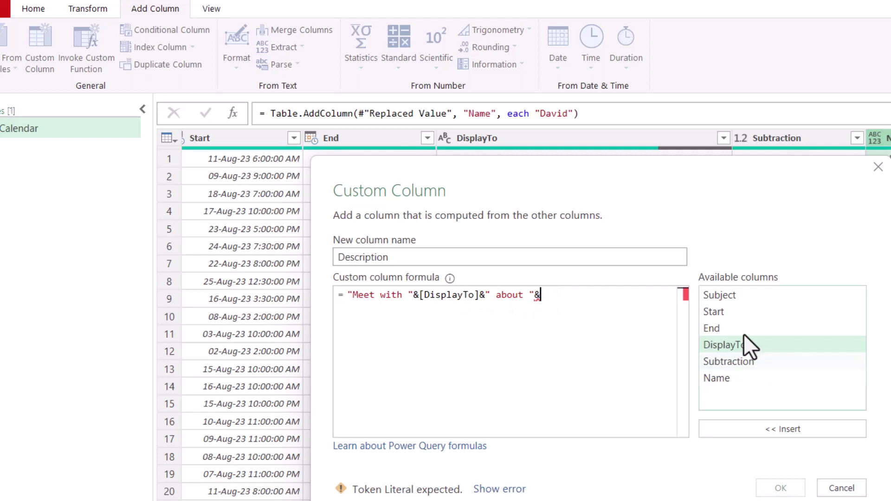
double_click(751, 298)
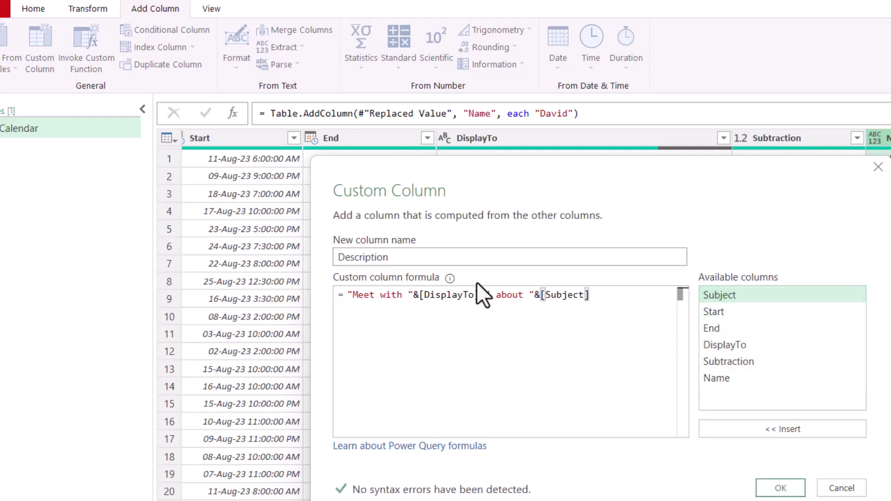
click(781, 488)
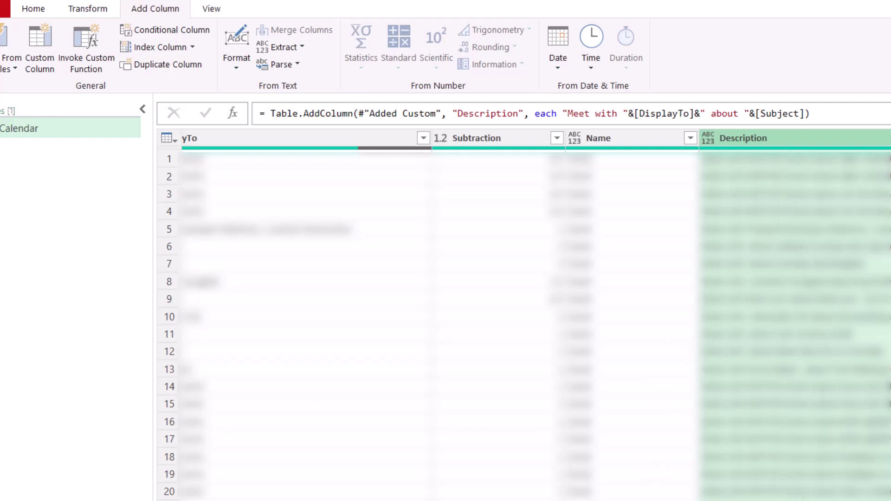
Step: Extract Start's date and time into new Date and Time columns
scroll(525, 321, left, 10)
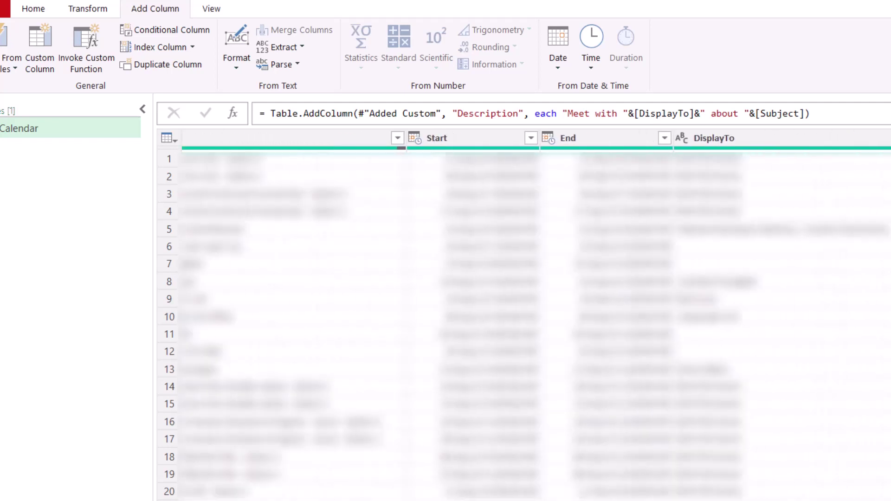
scroll(524, 320, right, 10)
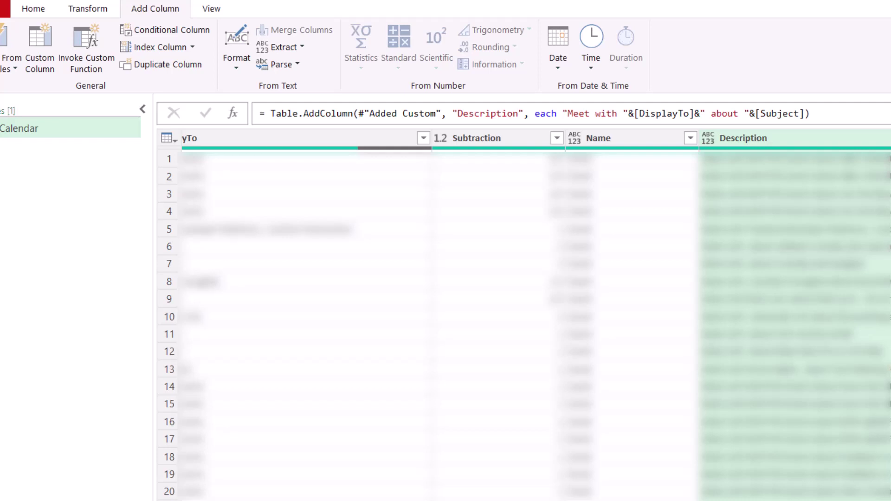
scroll(525, 320, left, 10)
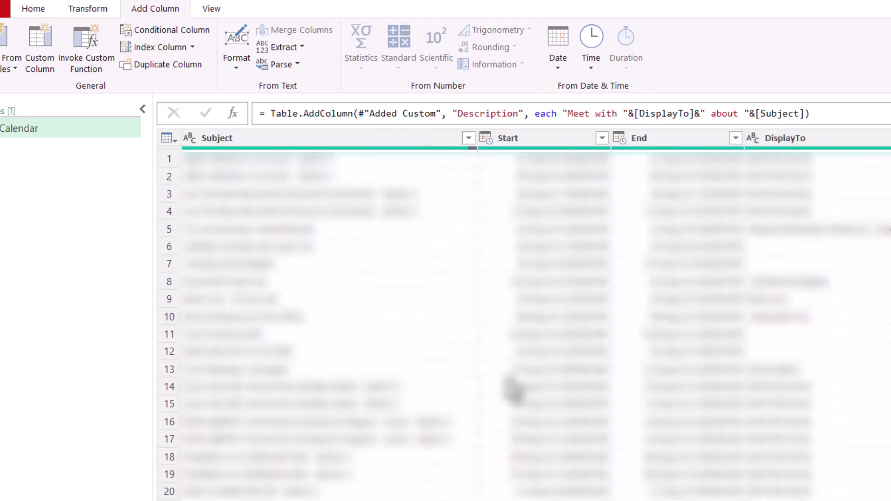
click(534, 138)
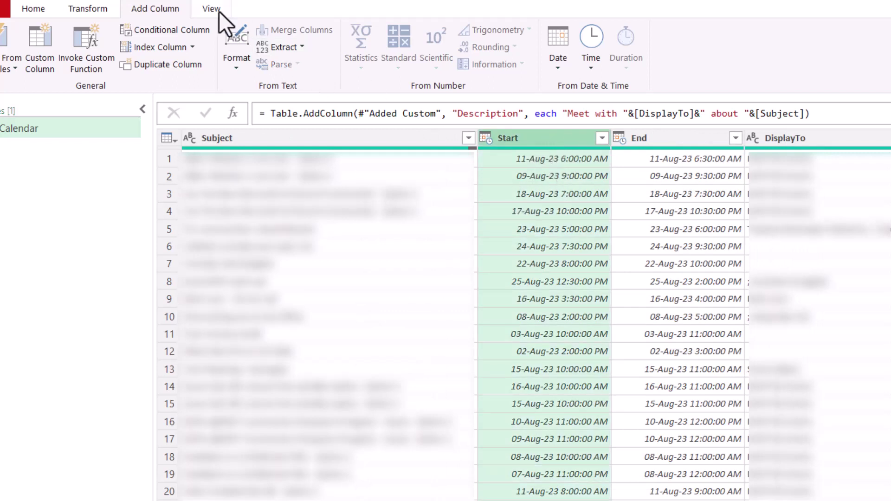
click(551, 66)
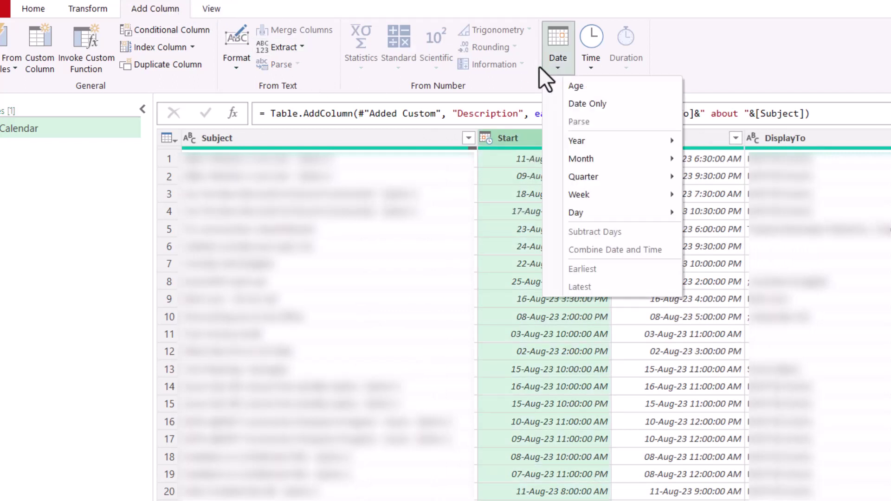
click(599, 102)
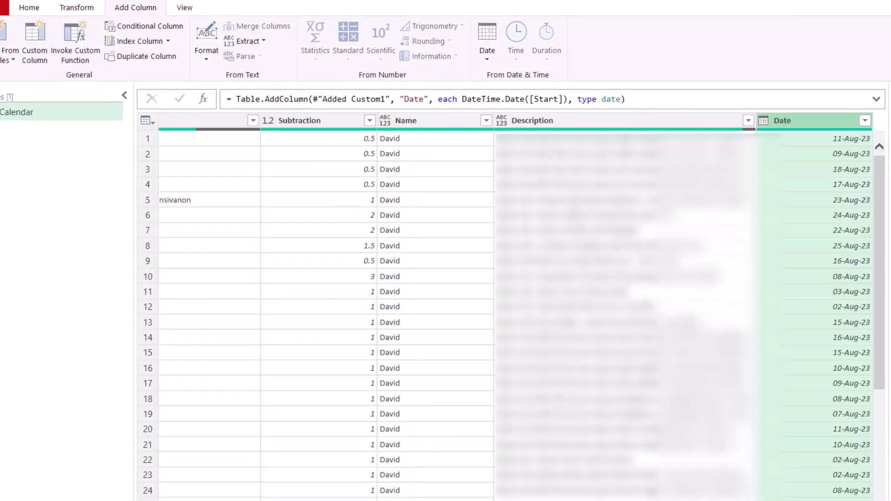
scroll(426, 236, left, 10)
click(483, 135)
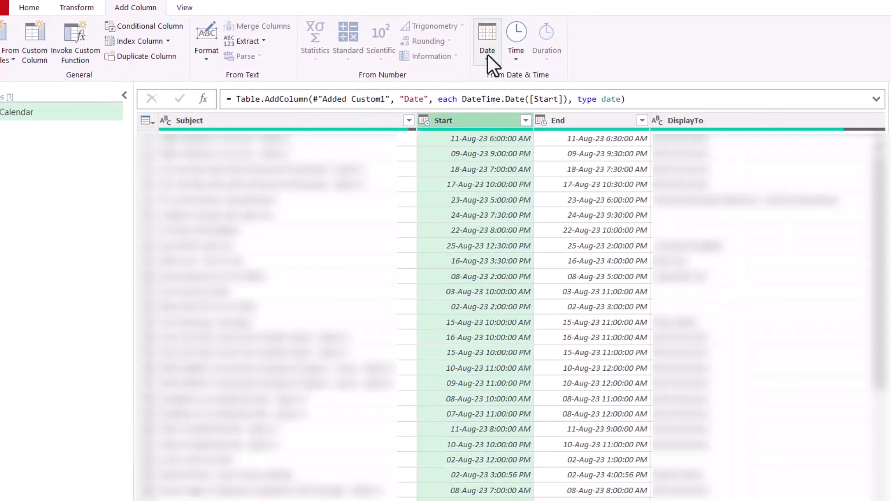
click(487, 55)
click(516, 50)
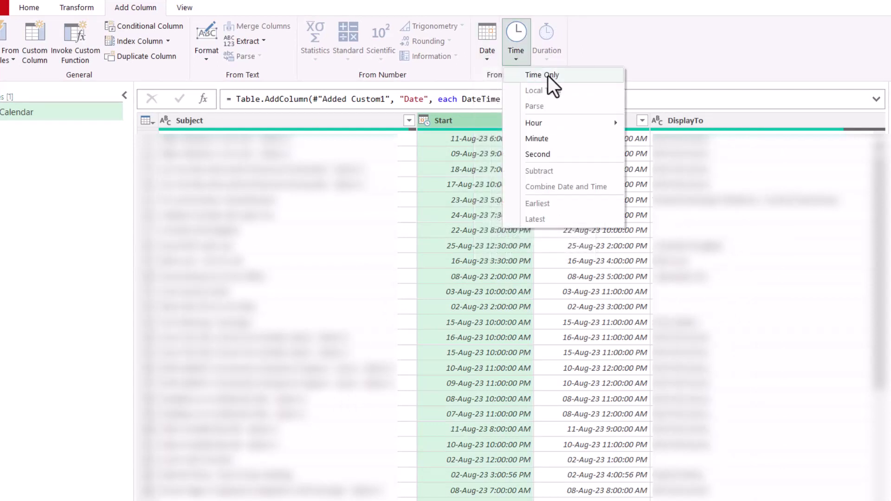
click(547, 75)
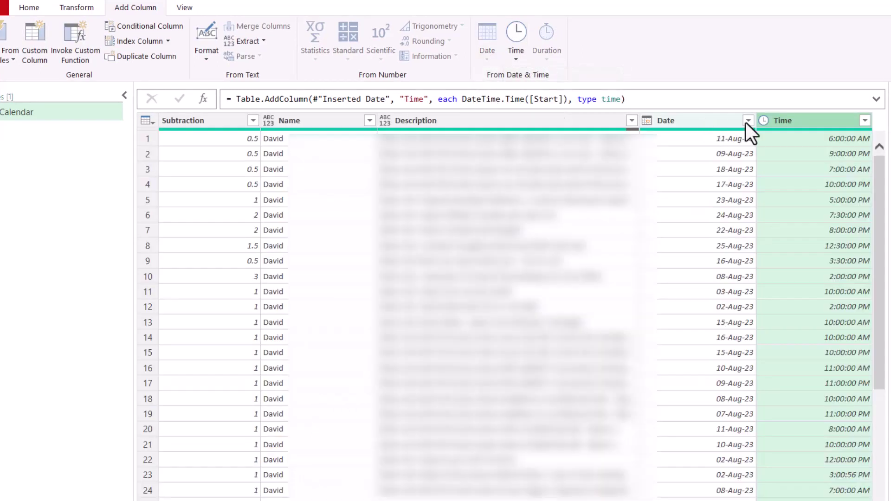
Step: Rename the Time column to Start time and Subtraction to Duration
double_click(798, 120)
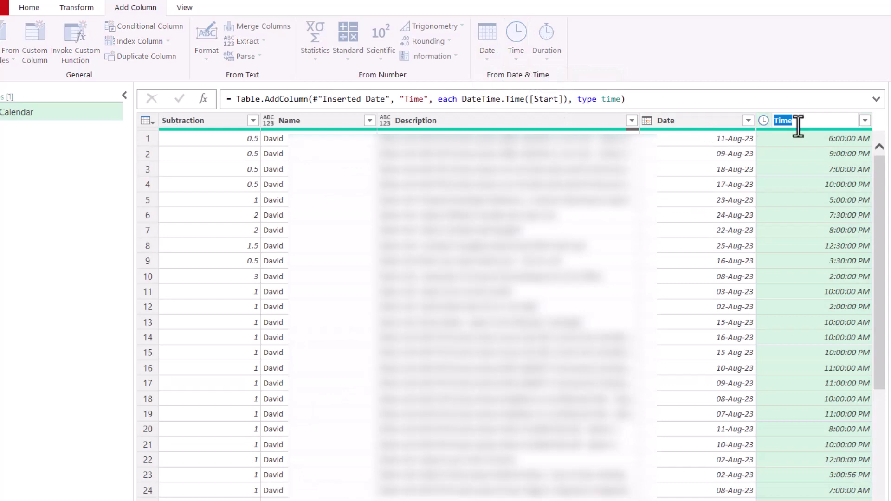
text(Start time)
key(Return)
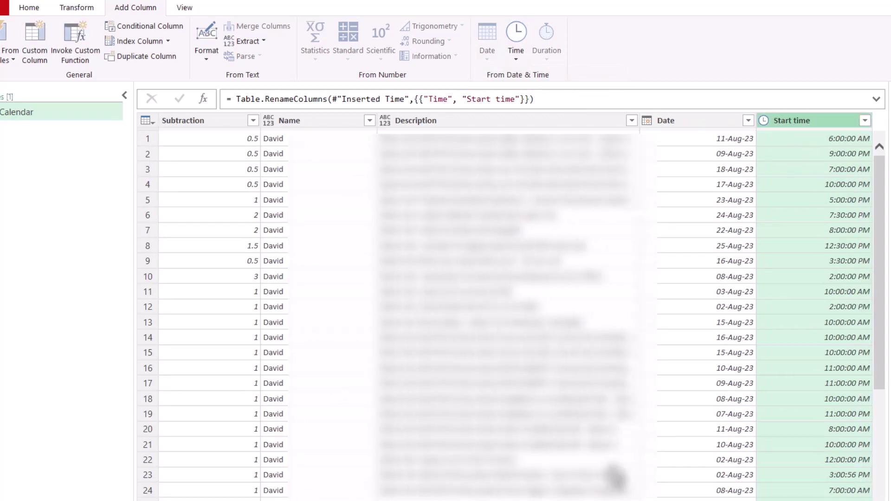
double_click(213, 120)
text(Dura)
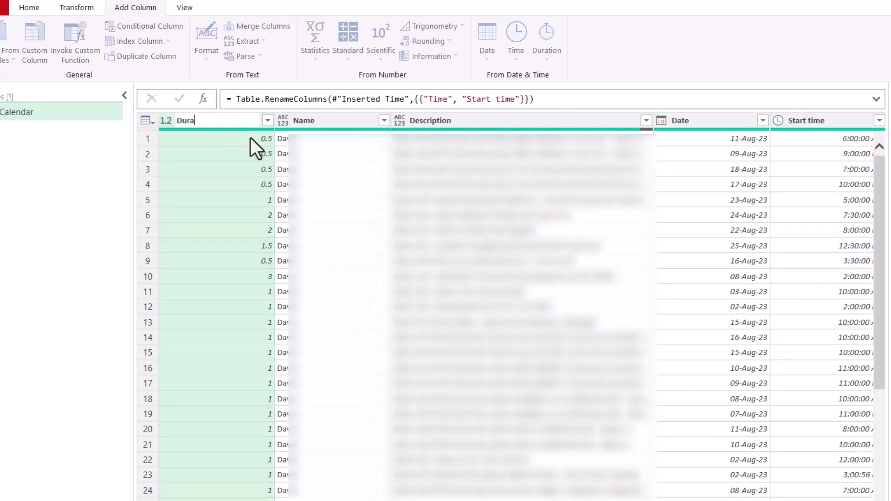
text(tion)
key(Return)
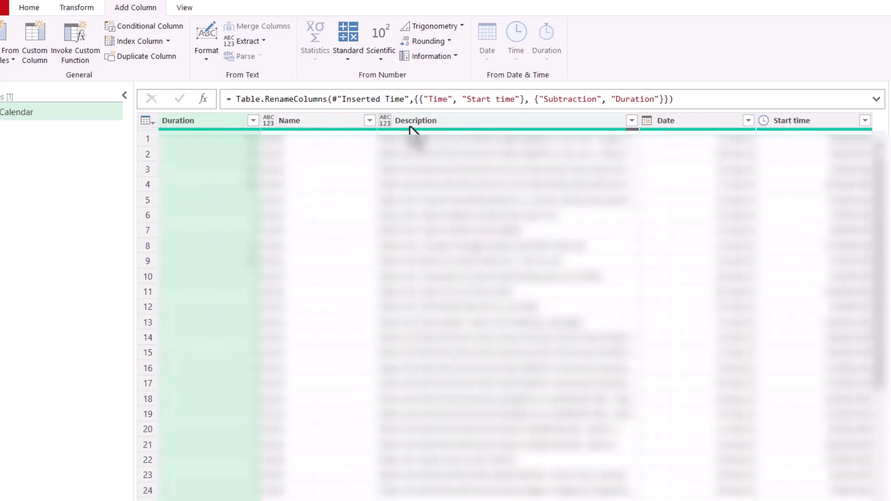
Step: Select Date, Description, Duration, Name and Start time, then remove all other columns
click(656, 131)
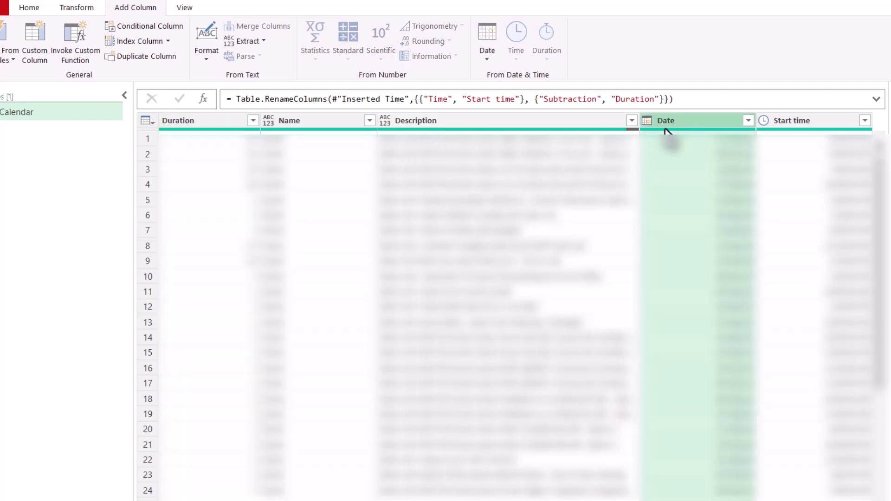
click(444, 130)
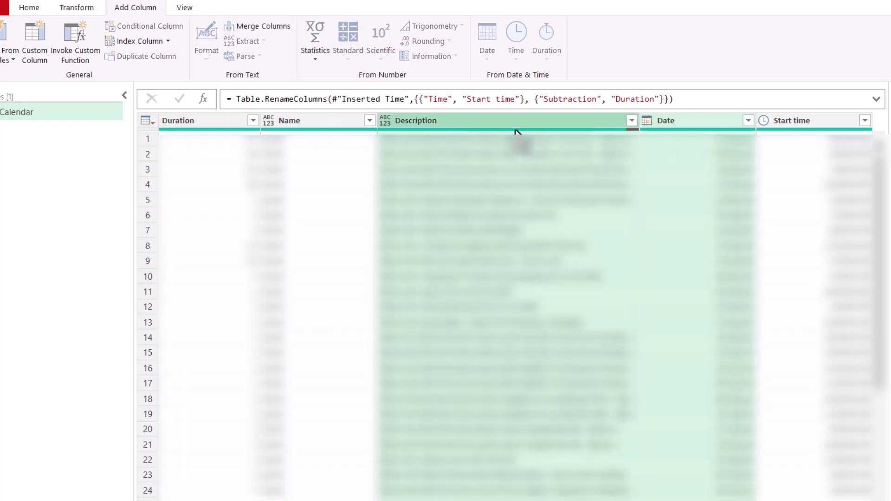
shift+click(223, 130)
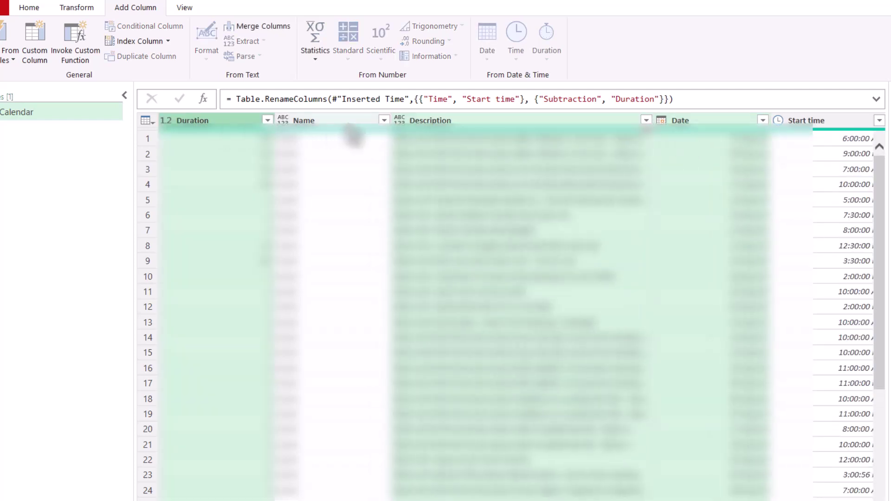
shift+click(836, 120)
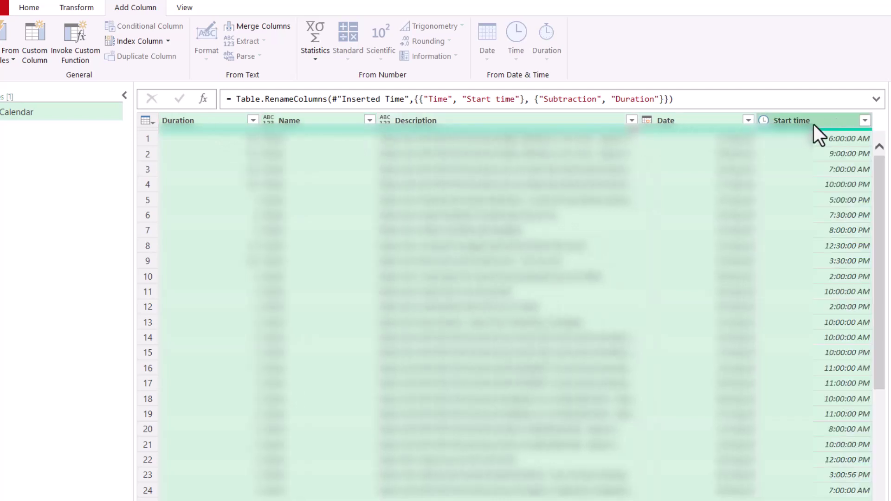
right_click(816, 124)
click(836, 165)
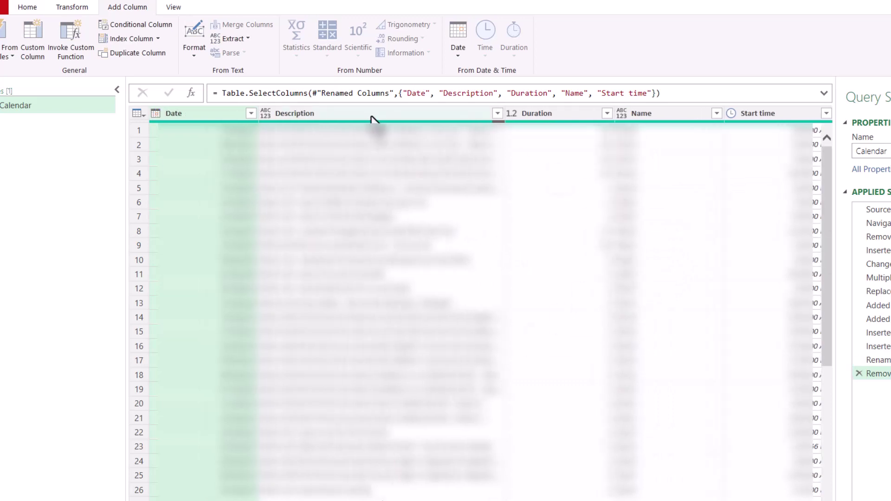
click(775, 115)
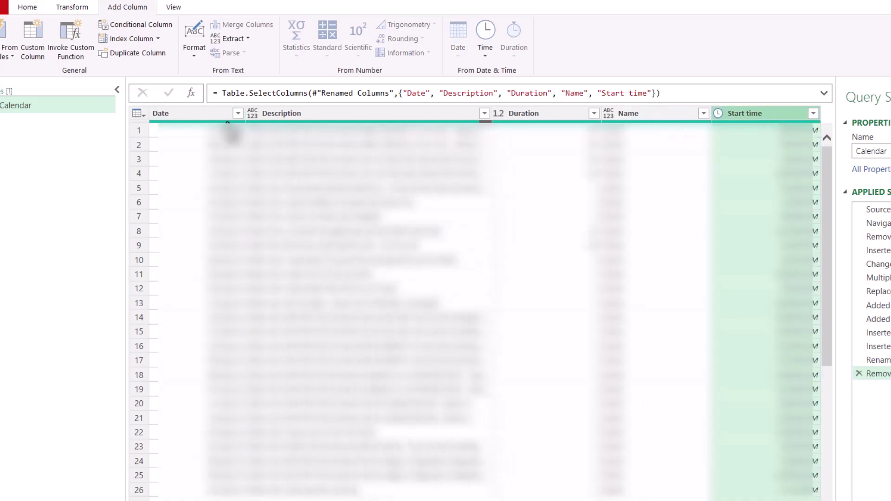
Step: Close & Load the Calendar query to a worksheet and apply a blue table style
click(28, 7)
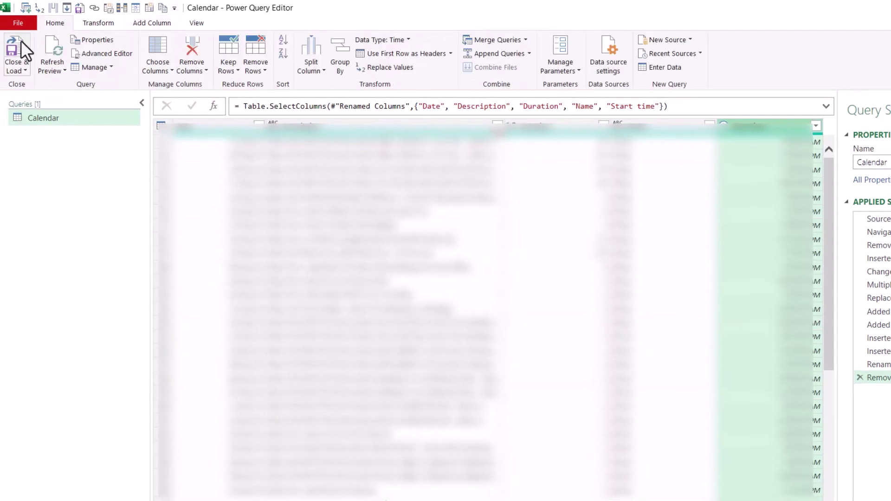
click(18, 42)
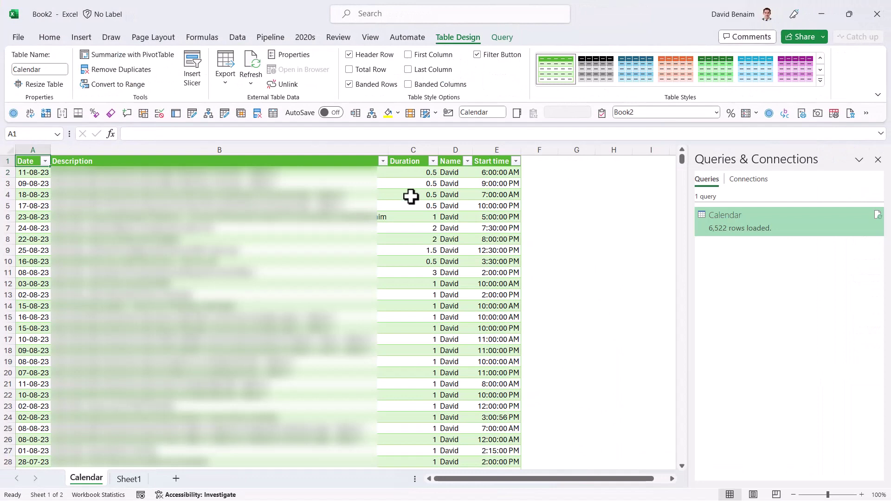
click(410, 195)
click(475, 236)
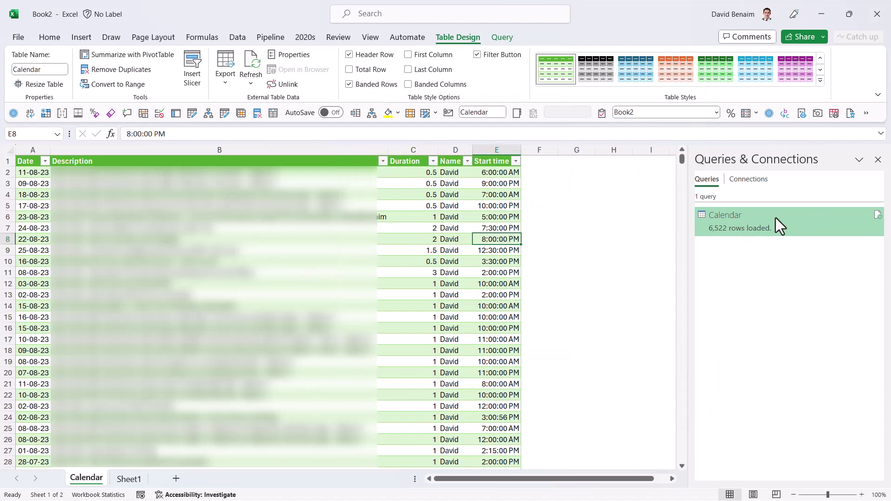
mouse_move(757, 224)
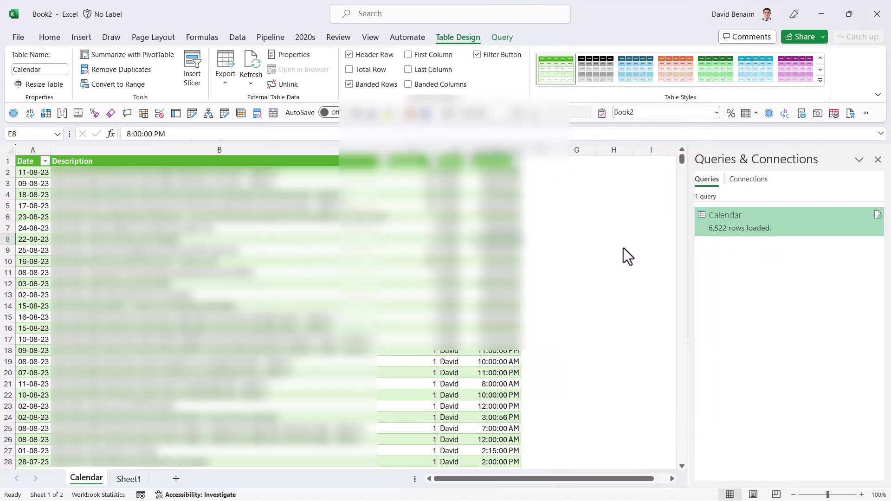
click(751, 73)
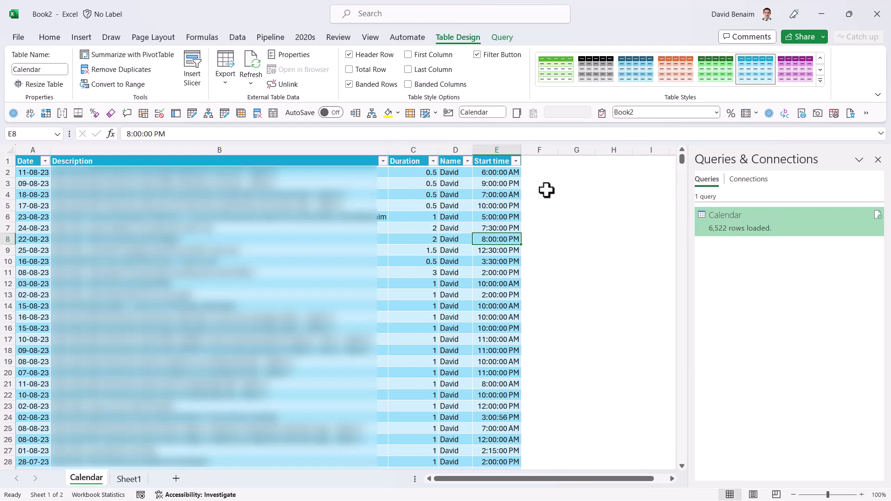
click(572, 174)
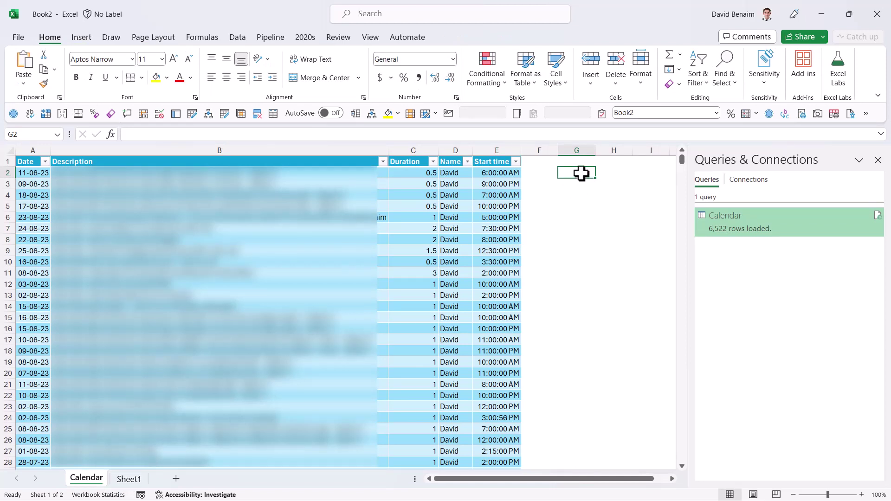
Step: Enter the labels Start in G2 and End in G5
text(Start)
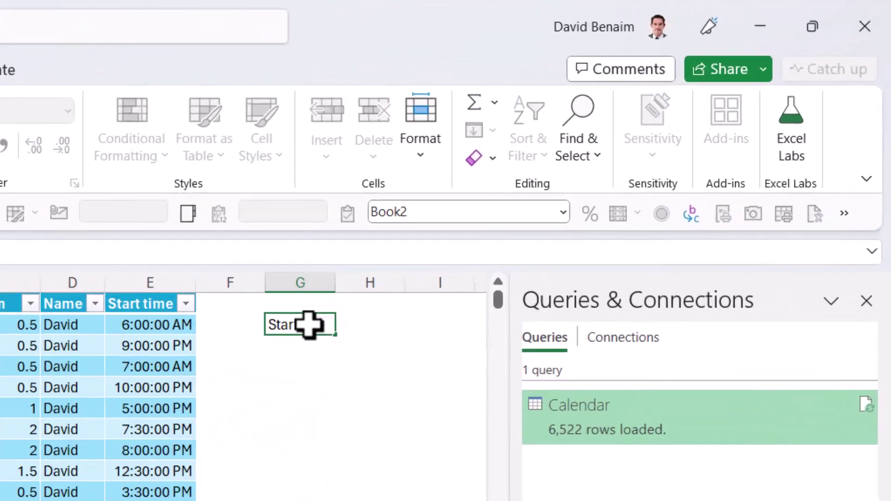
key(Return)
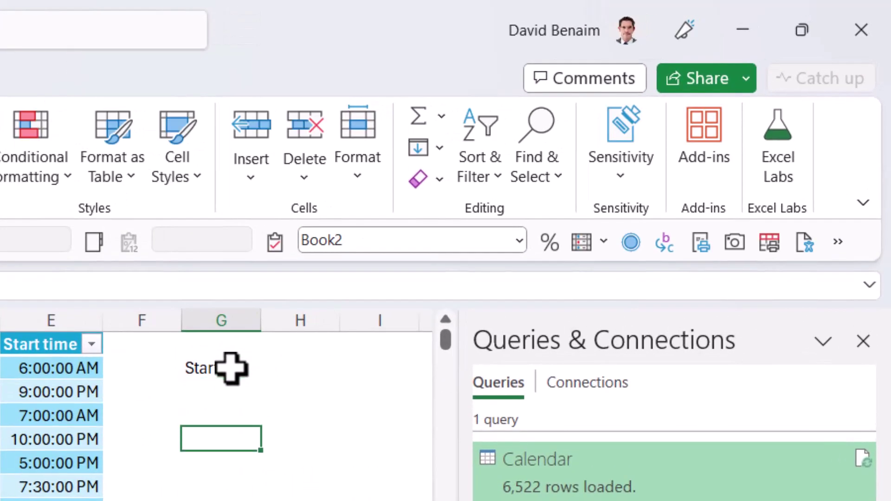
text(End)
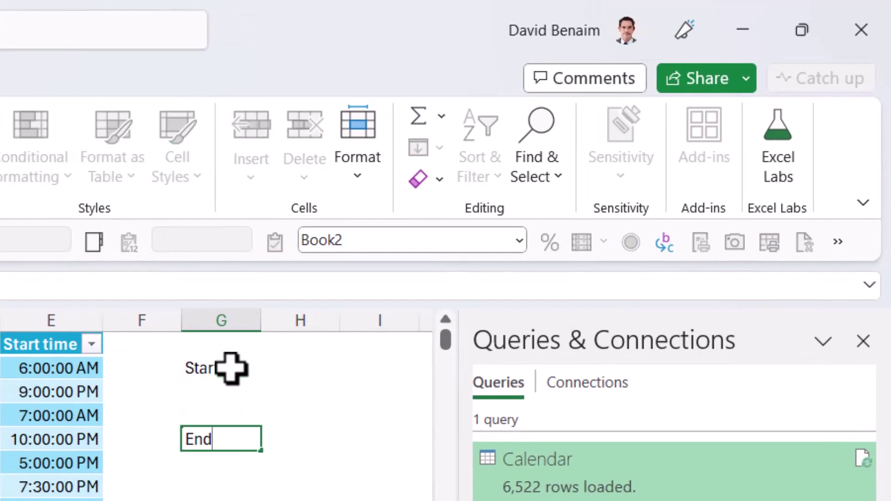
key(Return)
Step: Turn G2:G3 into a table with headers and name it StartDate
key(Up)
key(Up)
key(Up)
key(Up)
key(shift+Down)
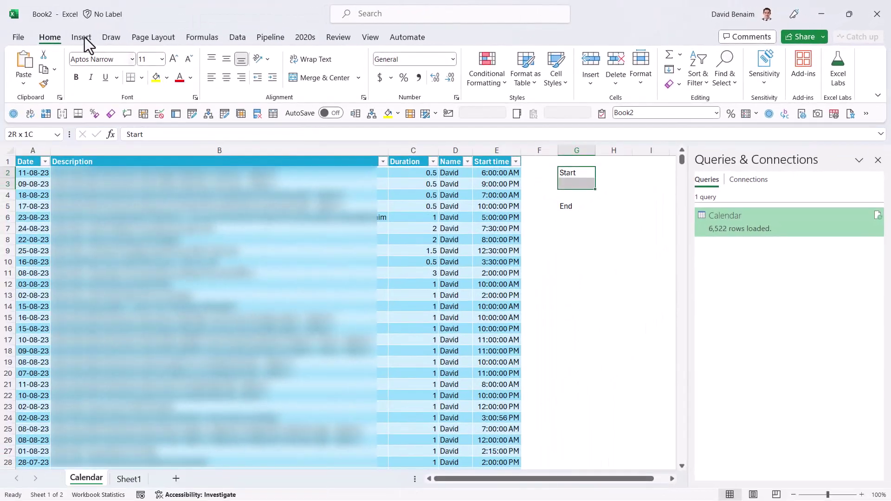
click(11, 41)
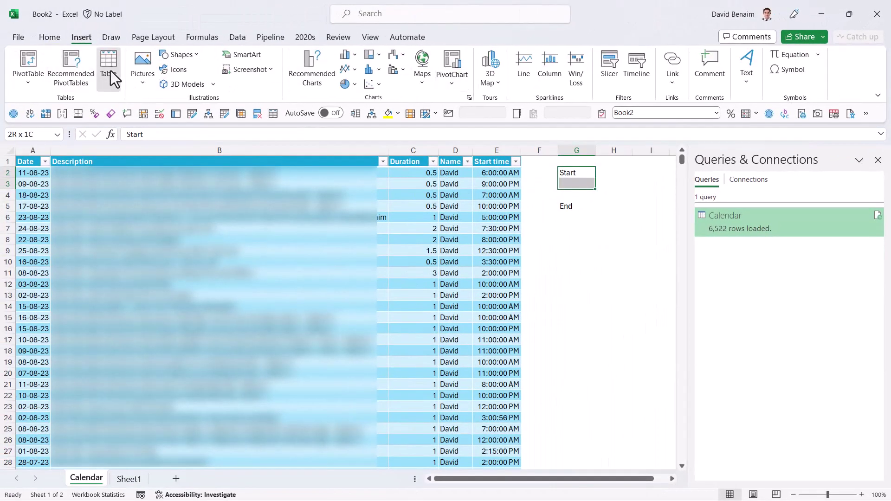
click(119, 84)
click(139, 356)
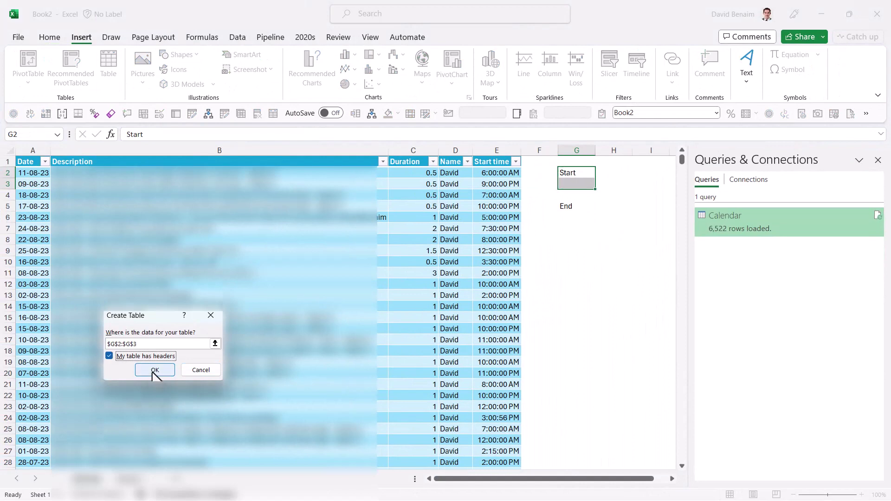
click(155, 370)
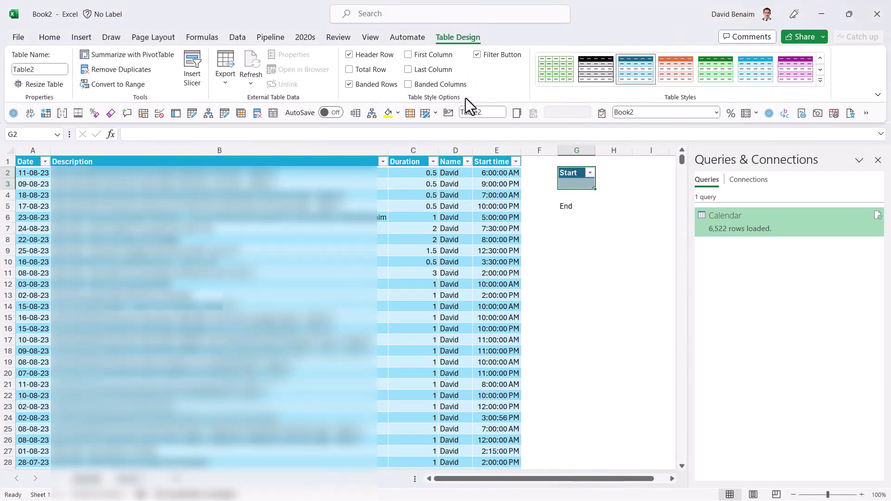
click(36, 68)
text(StartDate)
key(Return)
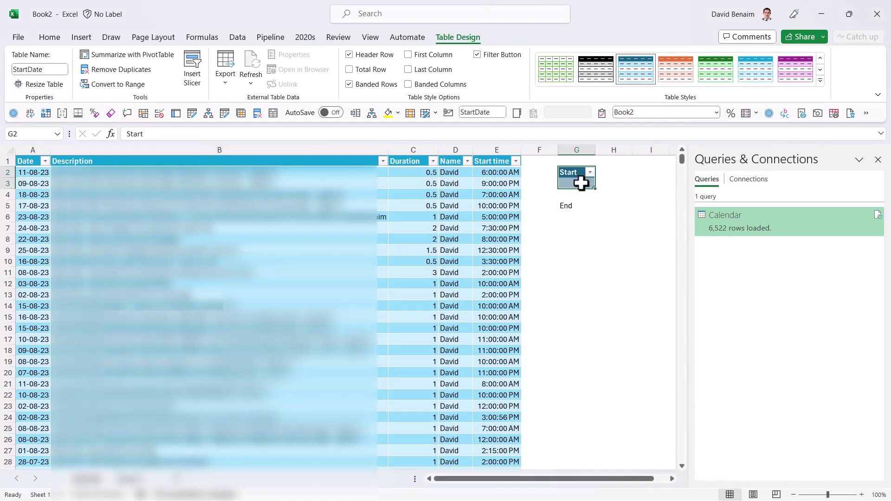
Step: Make G5:G6 the End table and enter 5 Aug as its date
drag(572, 207, 576, 222)
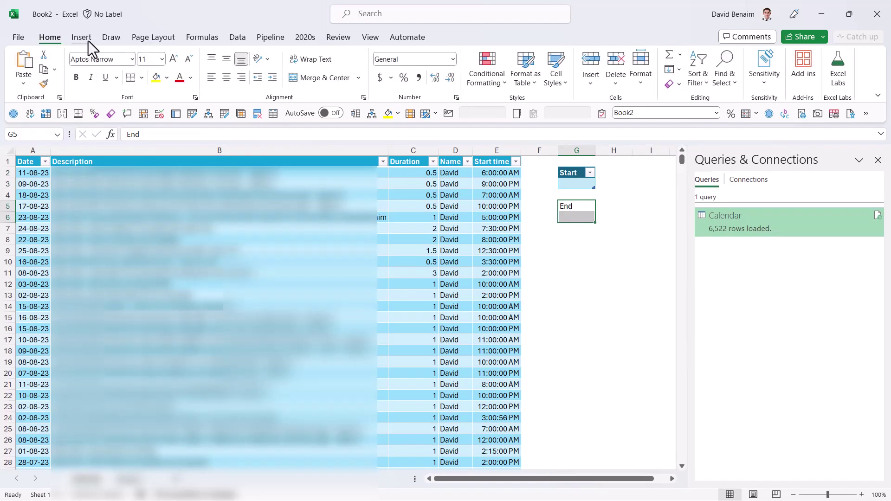
click(527, 84)
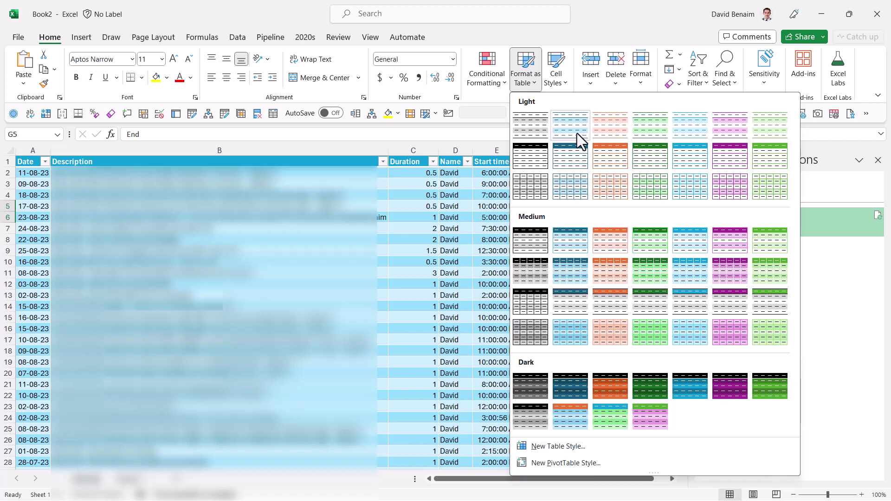
click(580, 157)
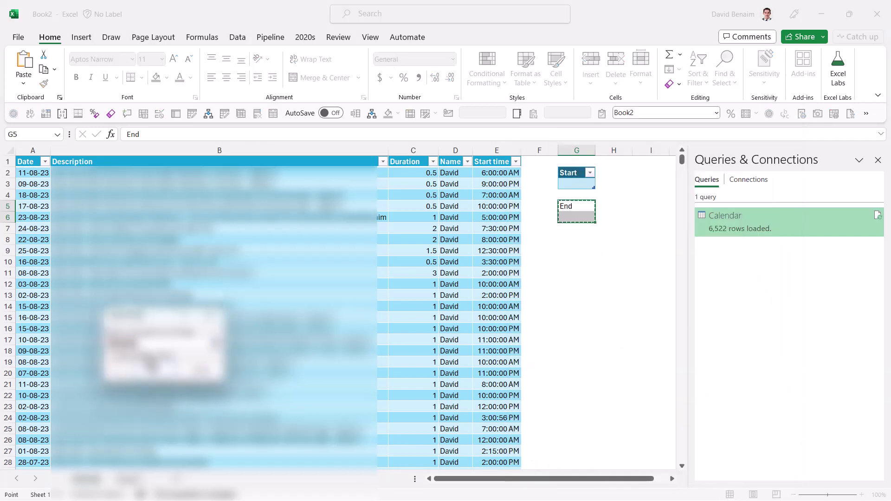
click(163, 374)
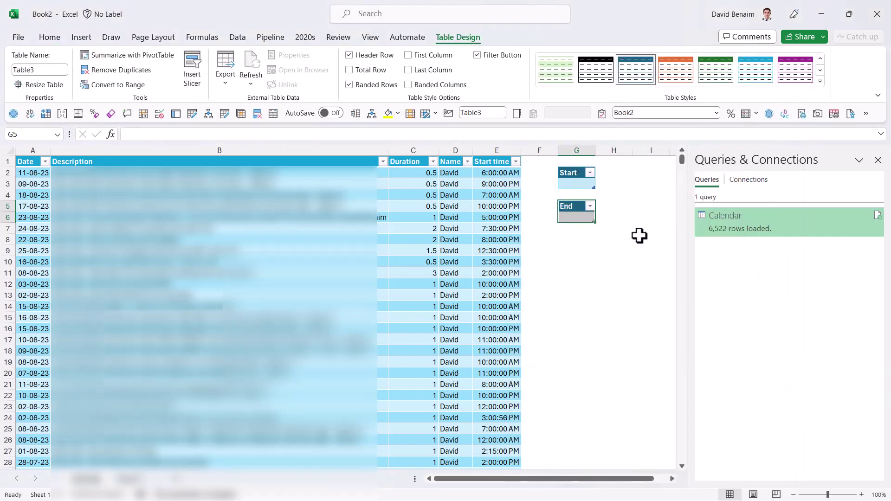
key(Down)
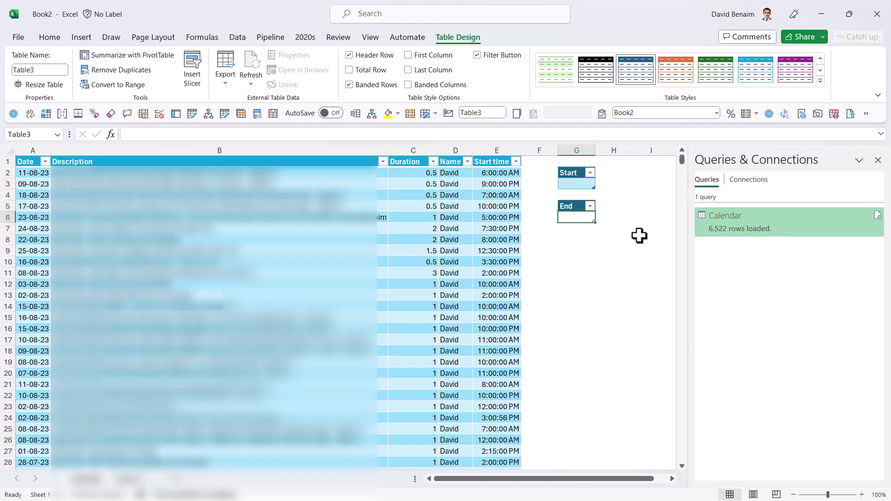
text(5)
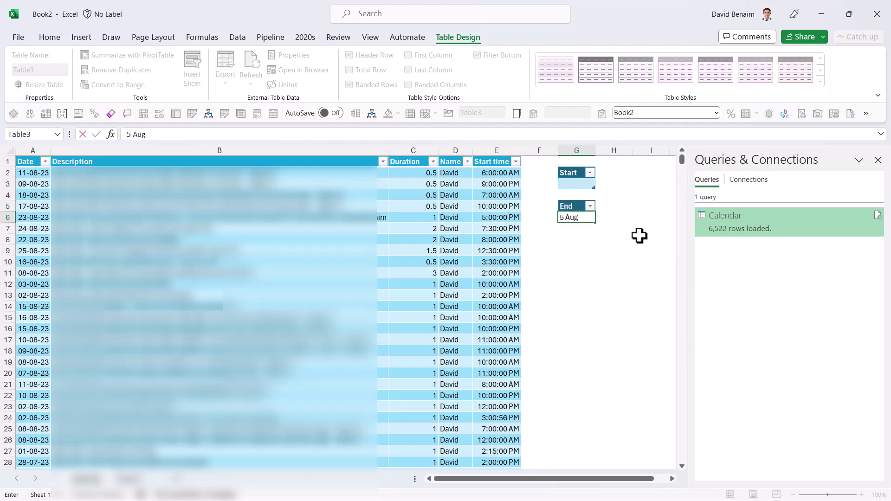
text( Aug)
click(581, 184)
ctrl+click(581, 220)
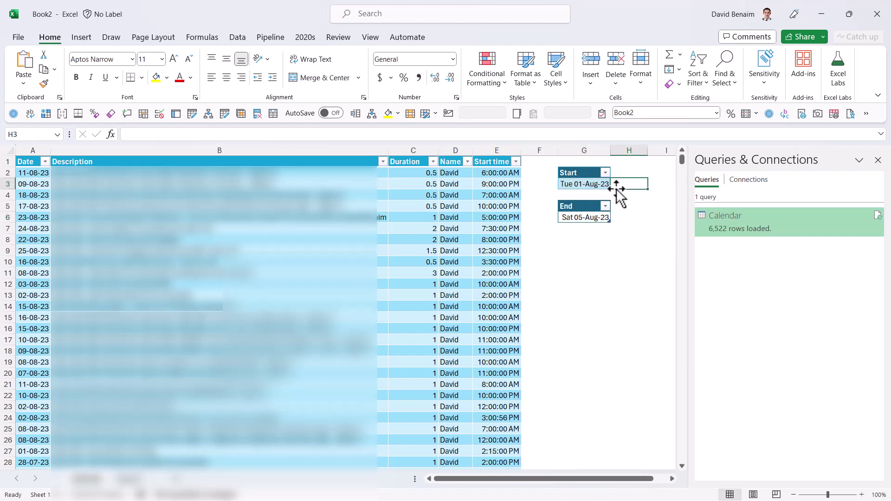
mouse_move(589, 183)
mouse_down()
mouse_move(586, 174)
mouse_move(589, 182)
mouse_up()
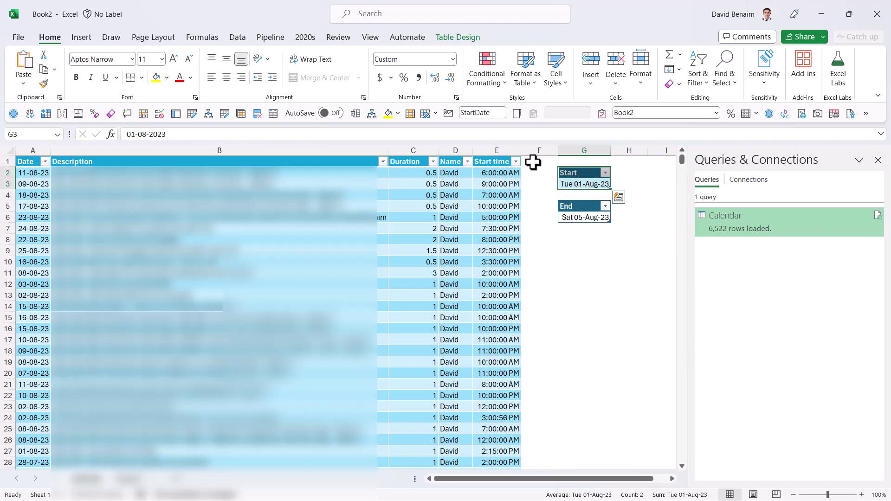
Step: Load StartDate into Power Query and drill down to its single value 01-Aug-23 12:00:00 AM
click(237, 37)
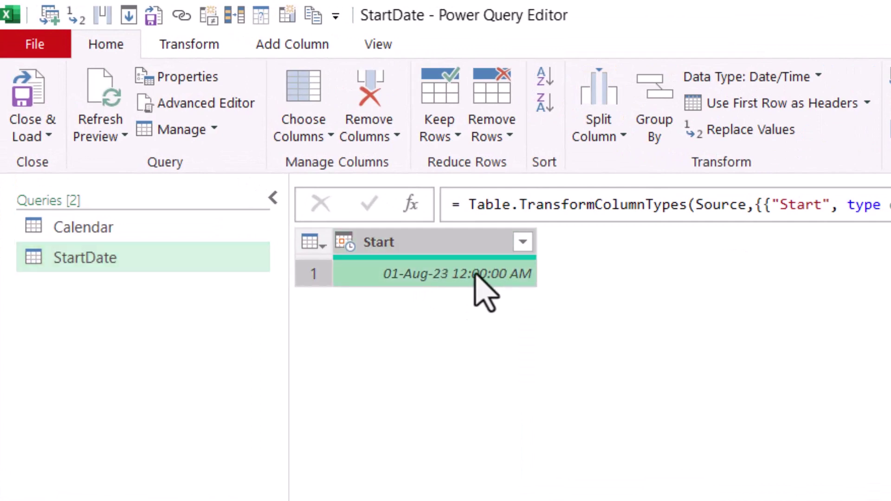
right_click(466, 277)
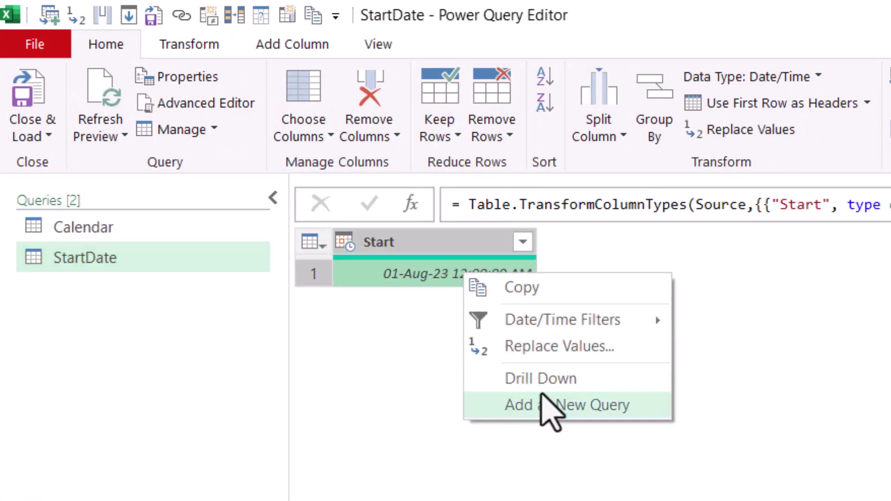
click(546, 390)
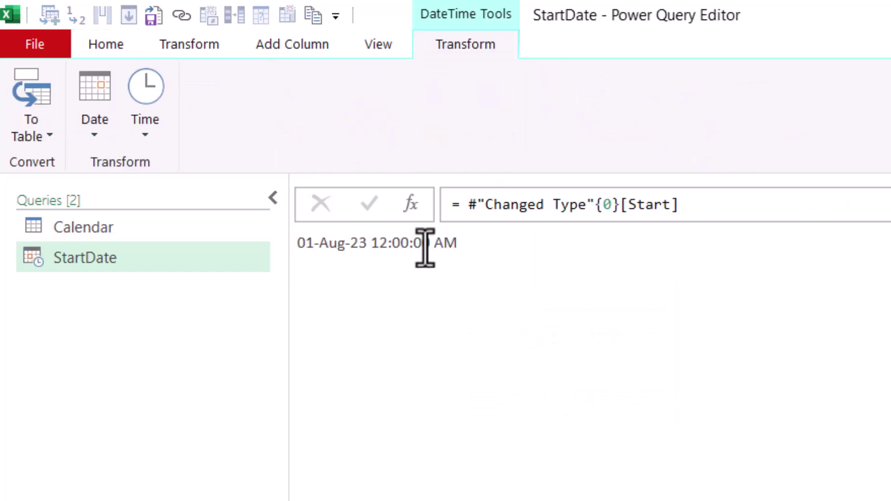
drag(490, 249, 464, 258)
Step: Apply an 'After' date filter of 02-Aug-23 to the Calendar query's Date column
click(122, 232)
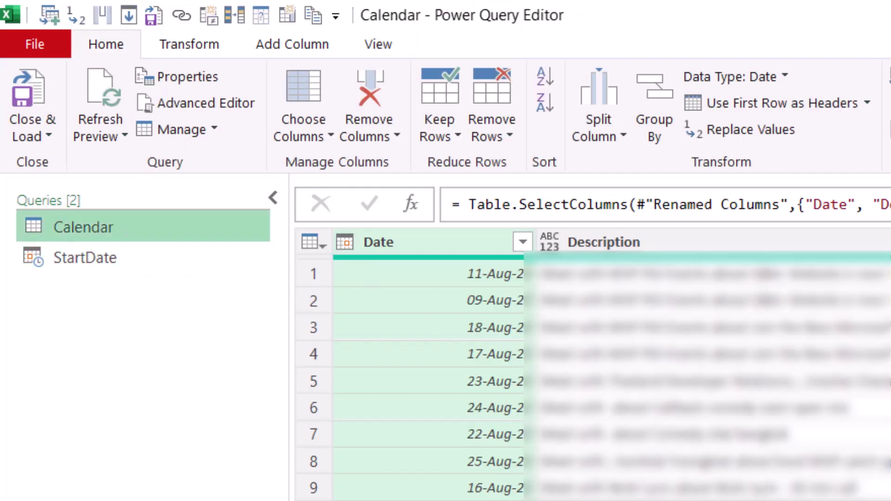
click(535, 475)
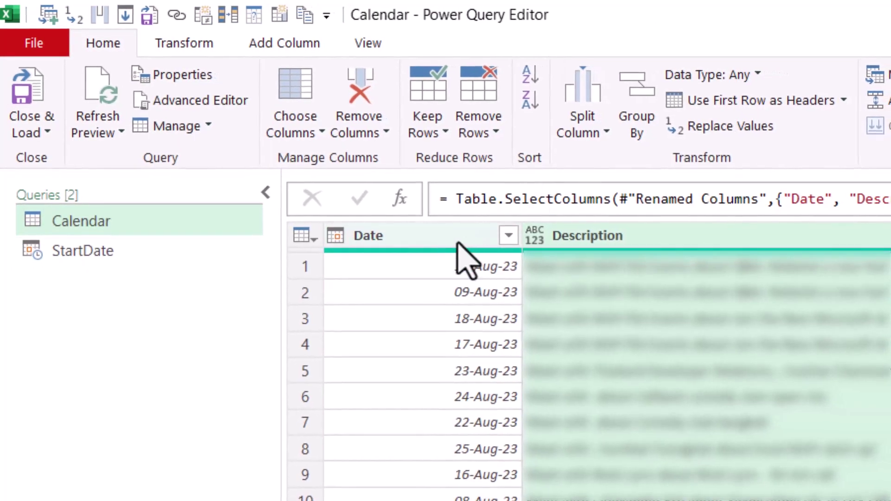
click(458, 243)
click(508, 235)
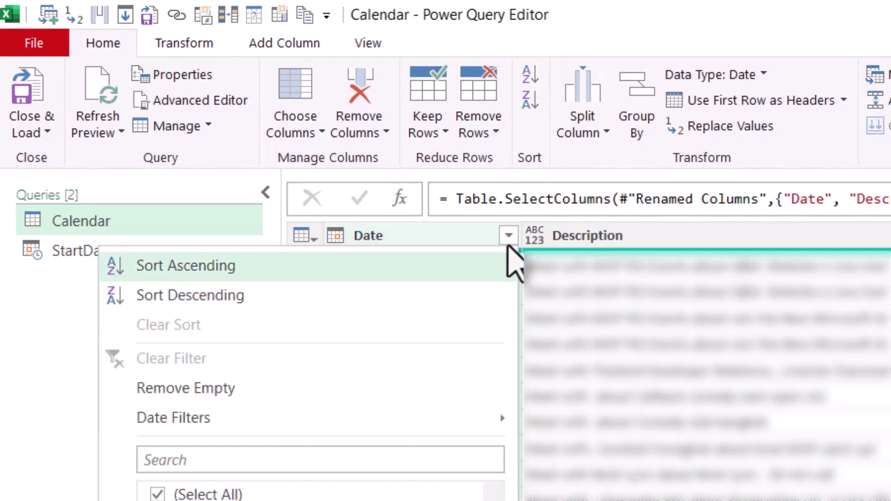
mouse_move(378, 423)
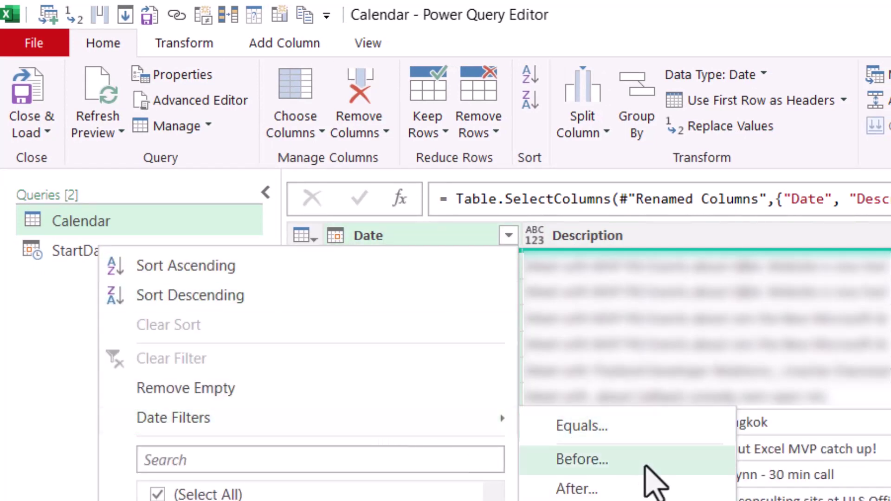
click(664, 487)
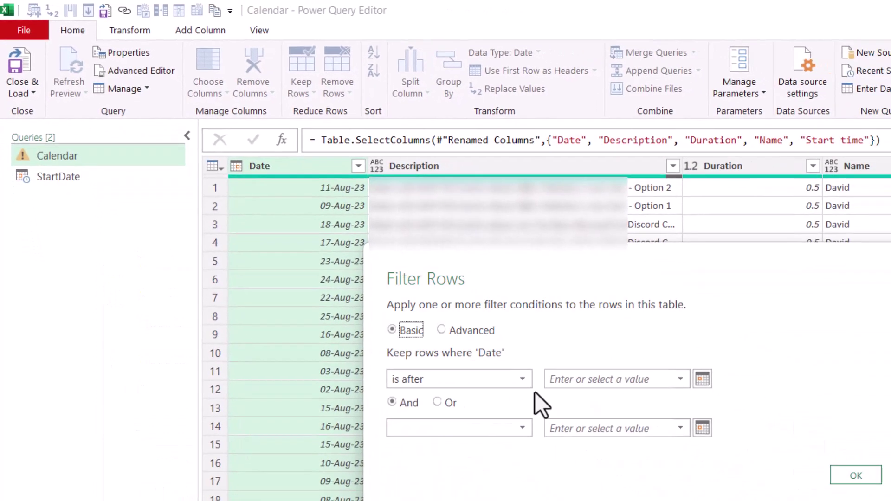
click(680, 454)
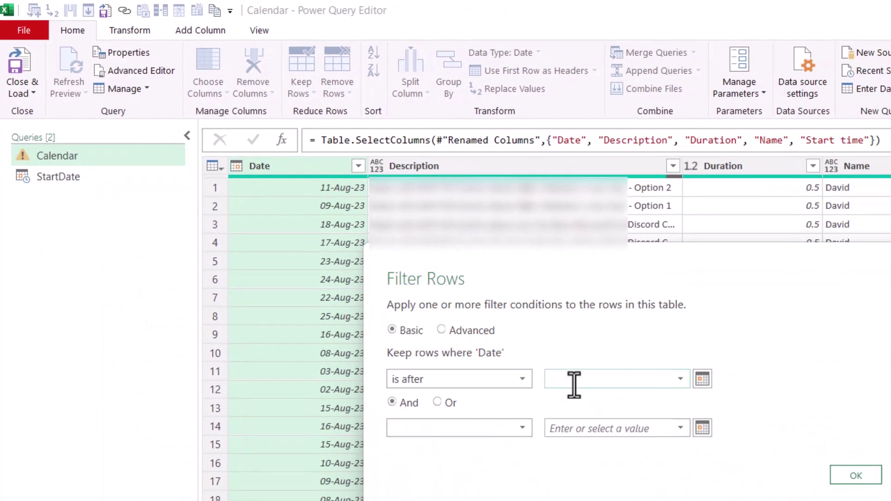
click(702, 379)
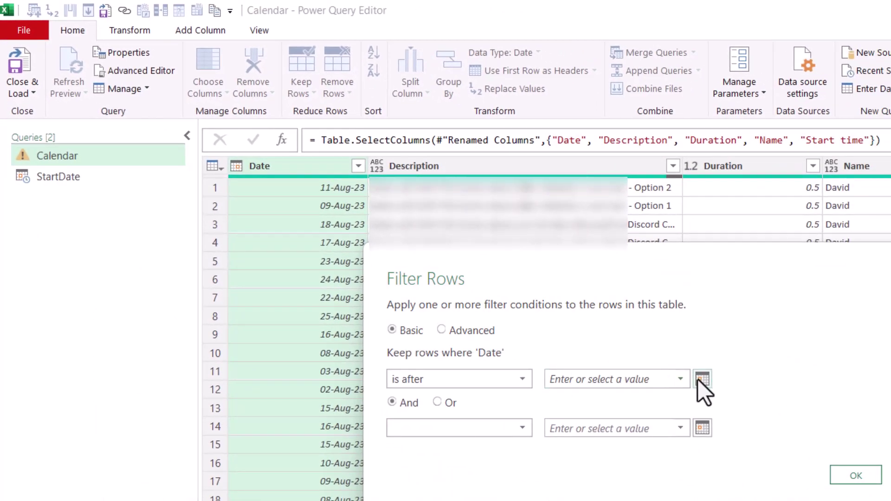
click(592, 455)
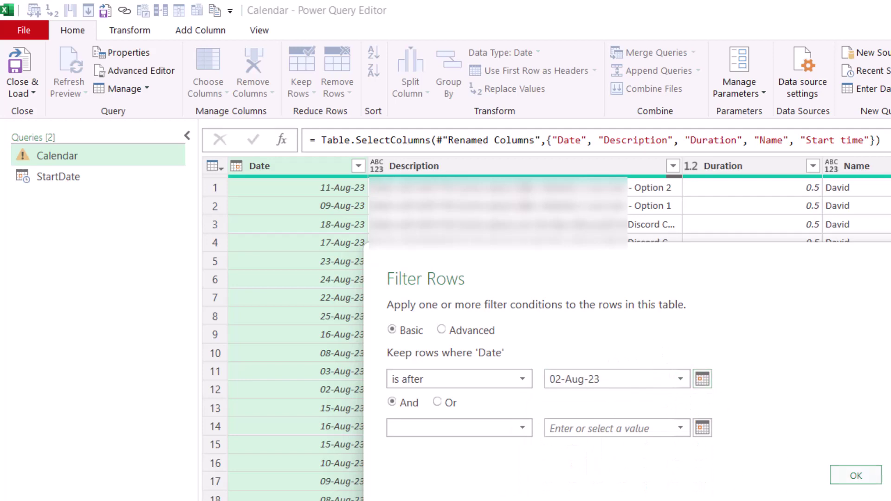
click(855, 474)
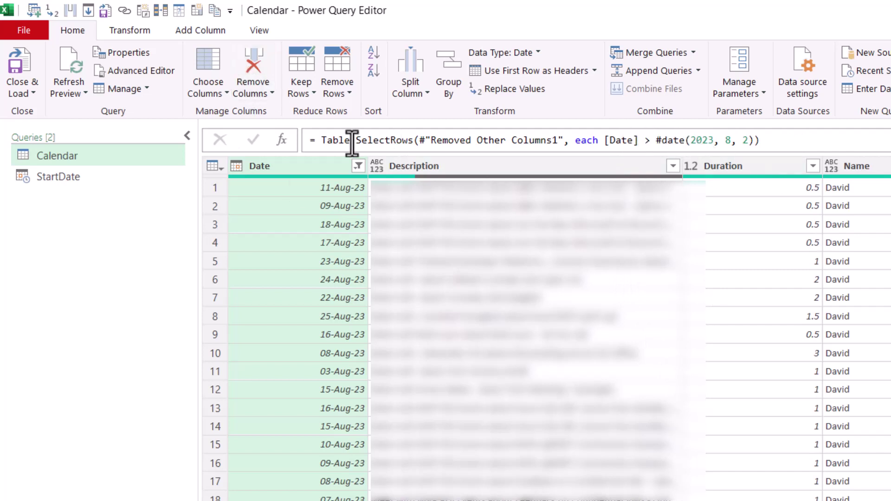
Step: With the formula bar shown, replace #date(2023, 8, 2) in the filter formula with StartDate
click(260, 31)
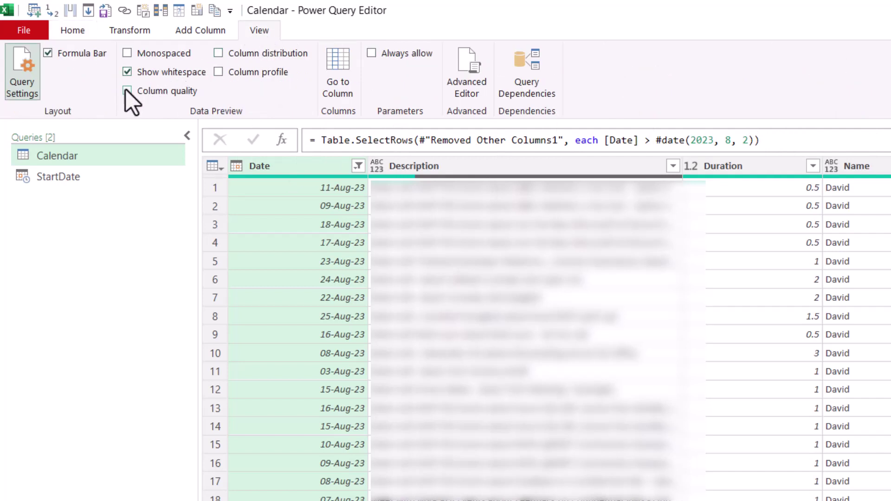
click(48, 53)
click(48, 53)
drag(656, 141, 753, 140)
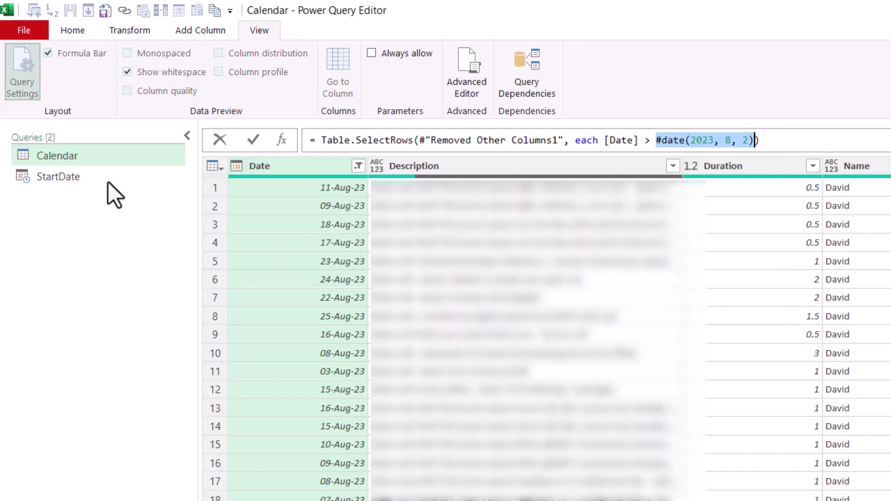
text(StartDa)
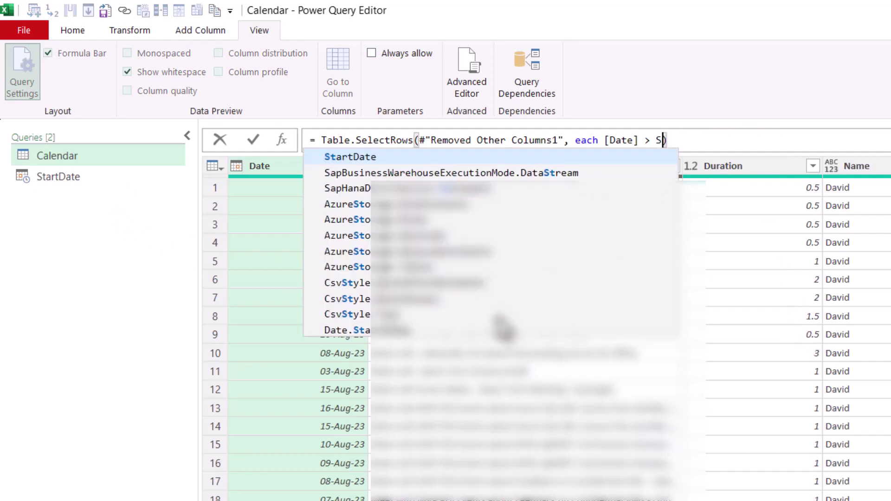
text(te)
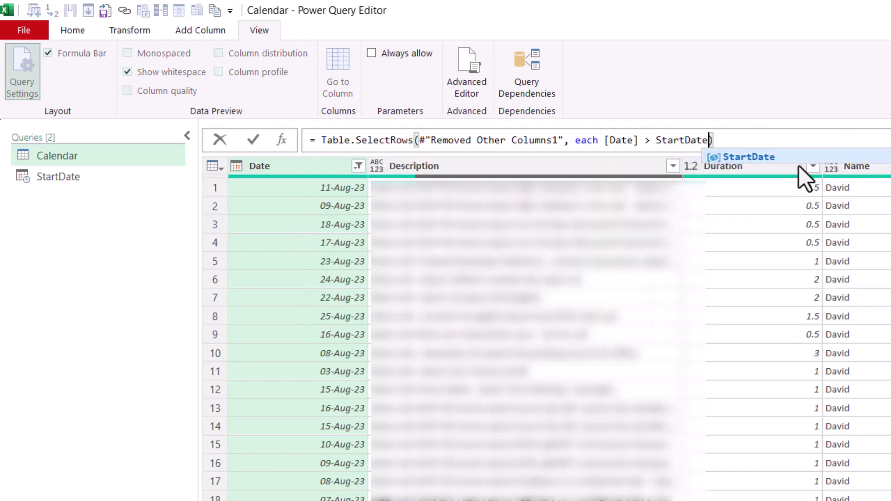
click(845, 136)
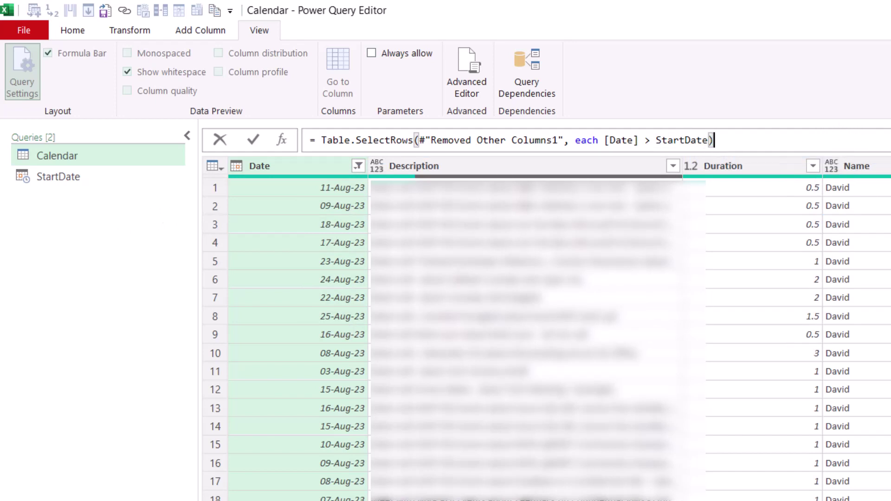
key(Return)
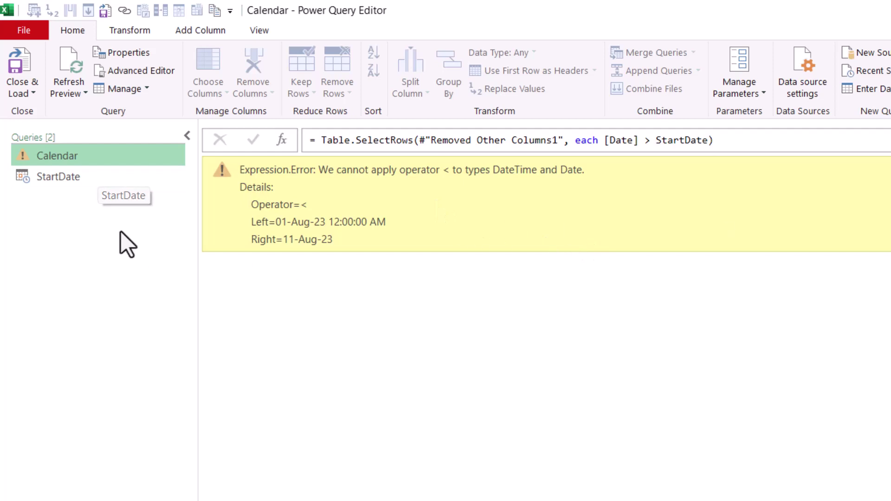
Step: Convert the StartDate value to Date Only, then Close & Load the queries into Excel
click(71, 175)
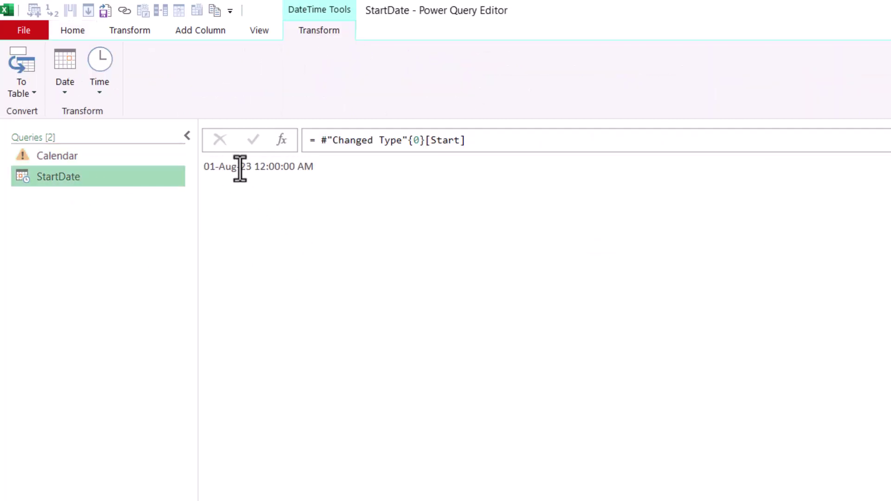
click(67, 88)
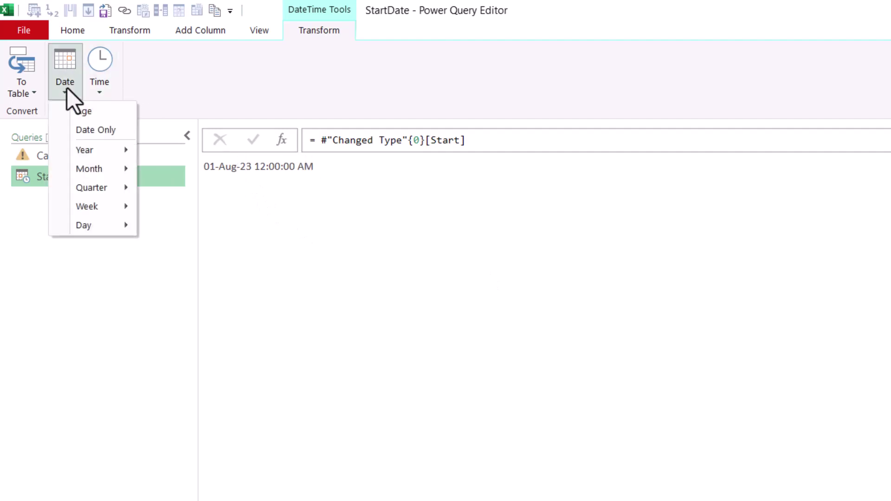
click(108, 129)
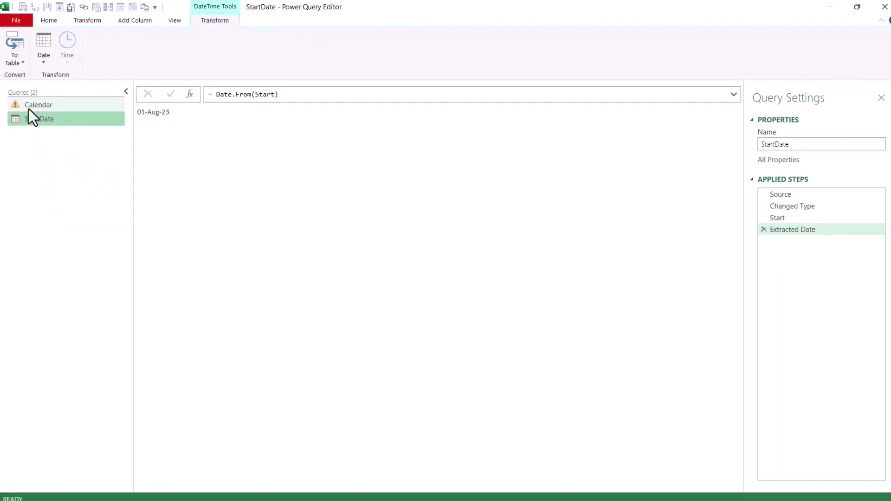
click(31, 139)
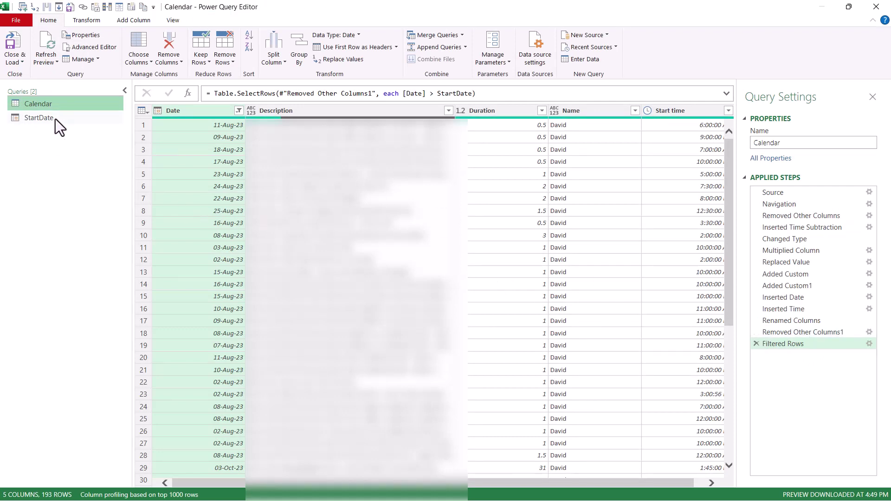
click(12, 44)
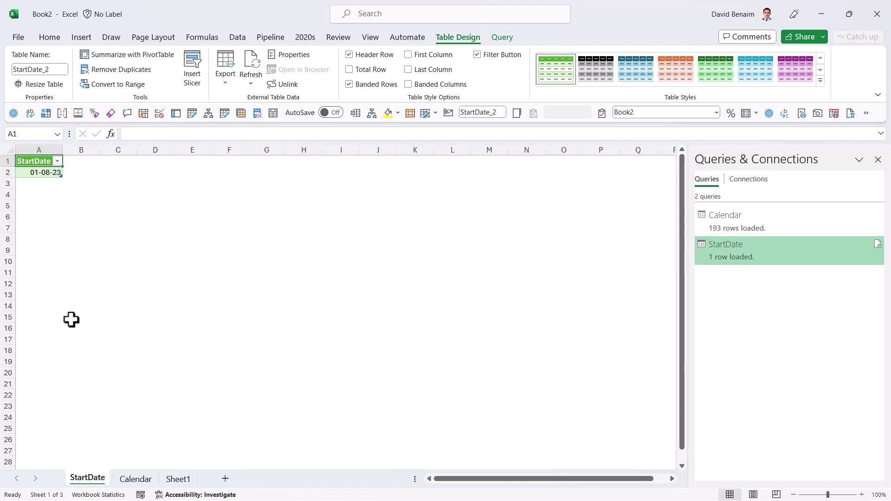
Step: Delete the StartDate worksheet, confirming the permanent deletion
right_click(99, 483)
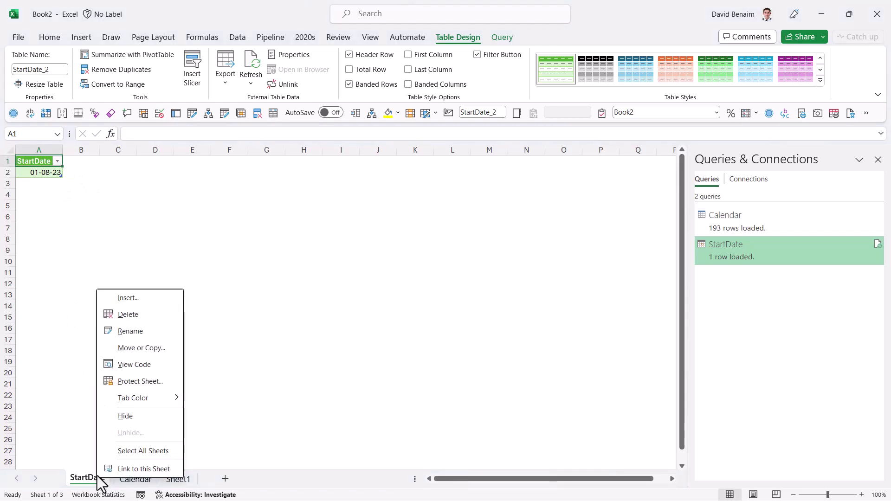
click(145, 318)
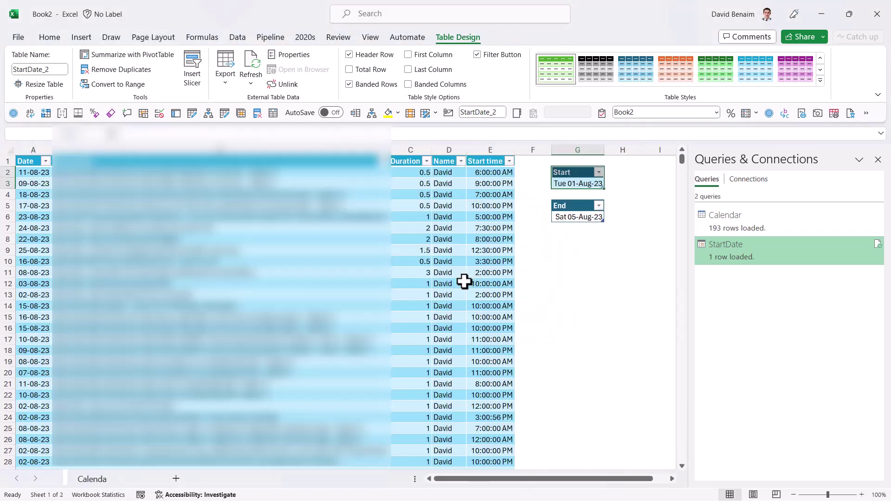
click(476, 280)
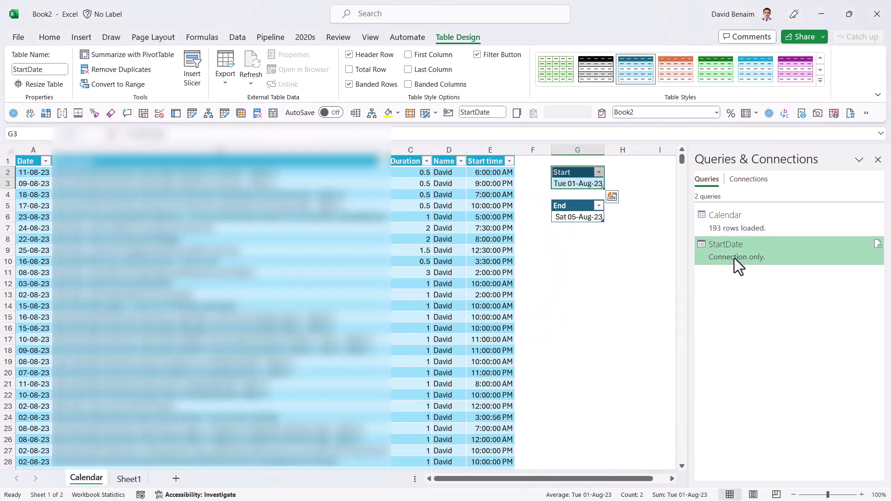
mouse_move(753, 258)
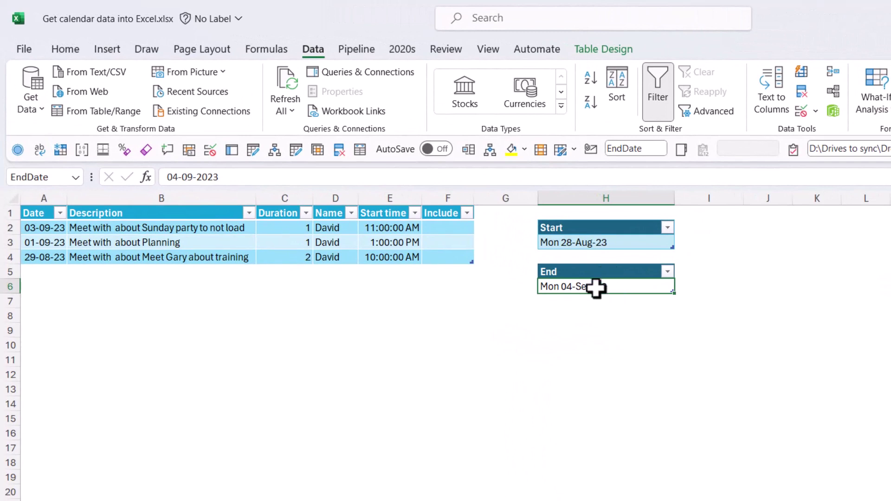
Step: Leave F2 blank and enter No in F3 of the Include column
click(462, 227)
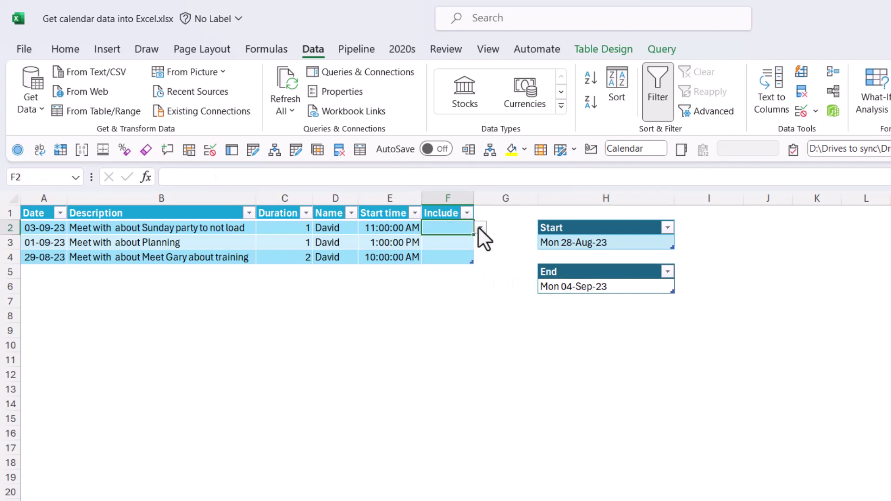
click(479, 227)
click(480, 227)
click(466, 243)
text(No)
key(Return)
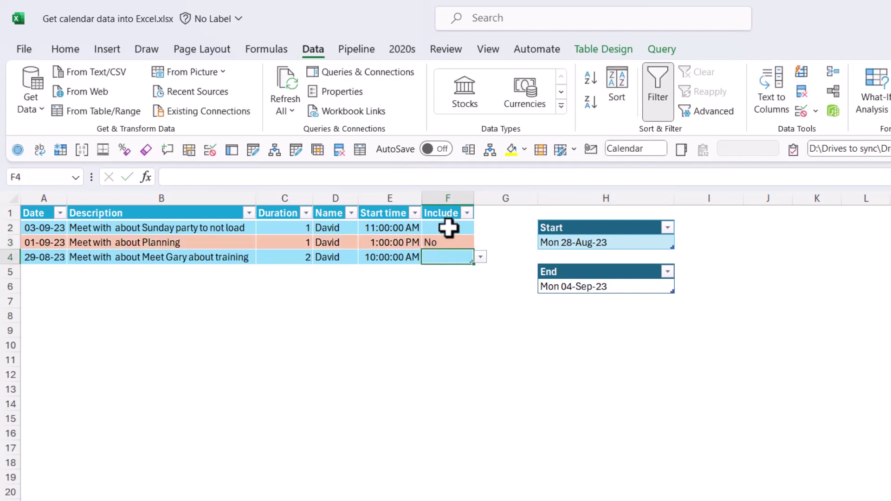
Step: Highlight Include cells F2:F4 containing Yes with Green Fill with Dark Green Text
drag(449, 228, 448, 256)
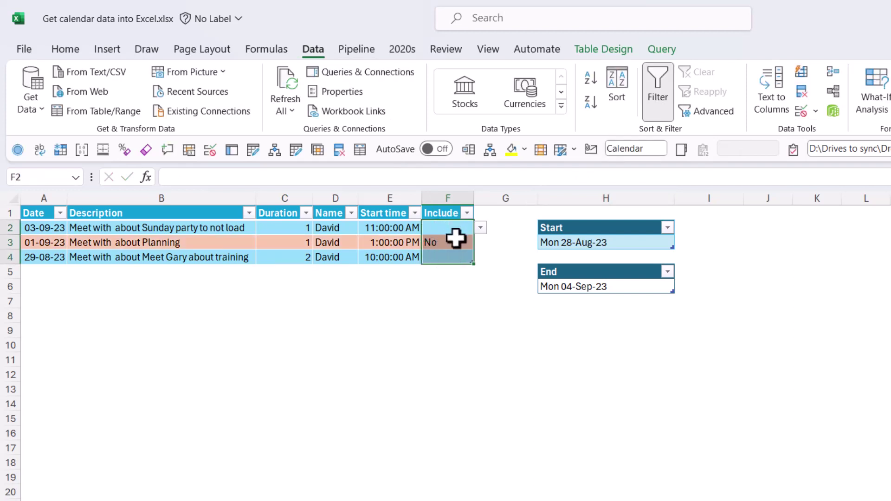
click(65, 49)
click(641, 100)
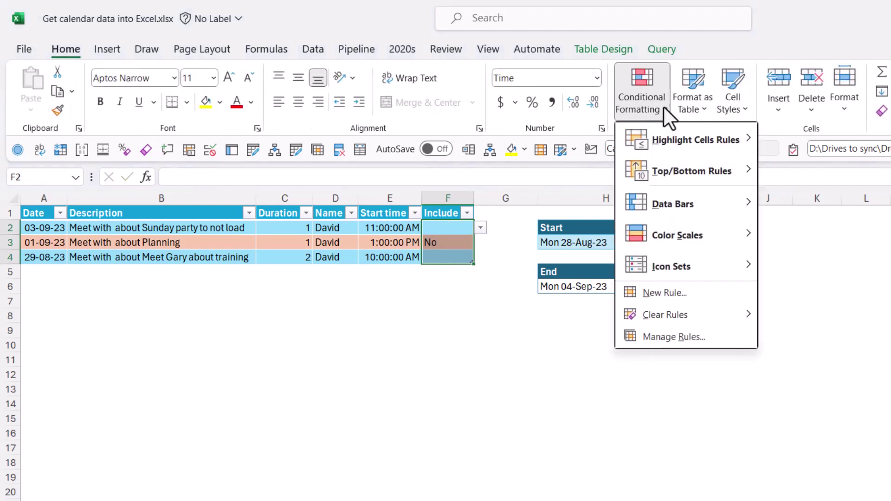
mouse_move(683, 132)
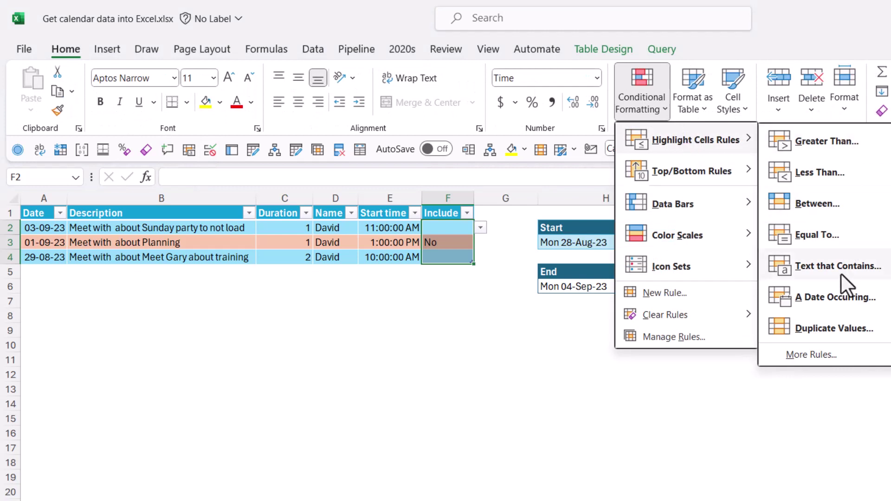
click(856, 275)
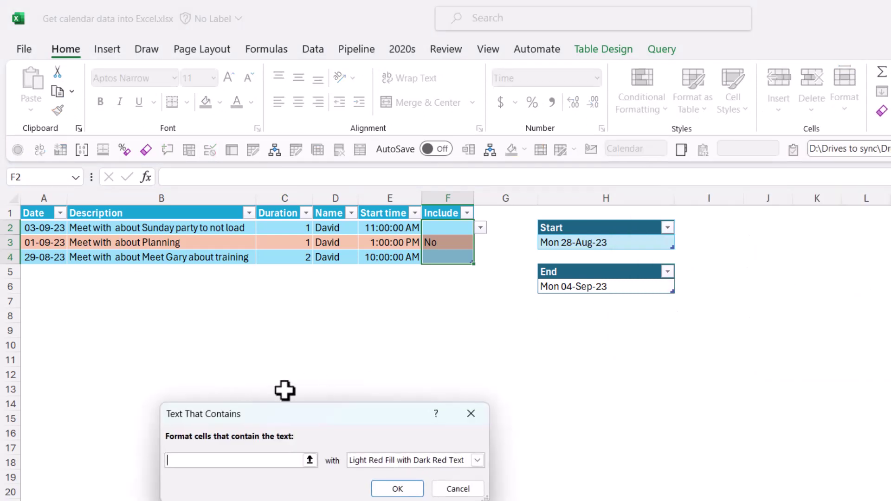
text(Yes)
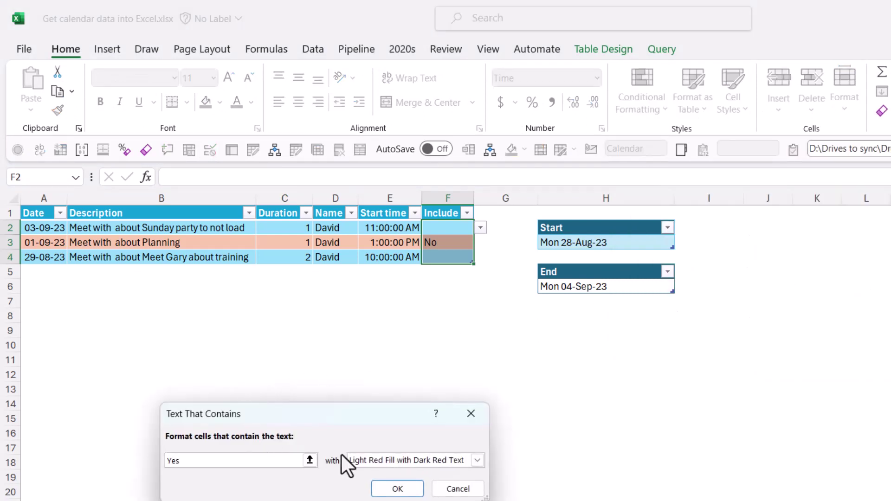
click(349, 459)
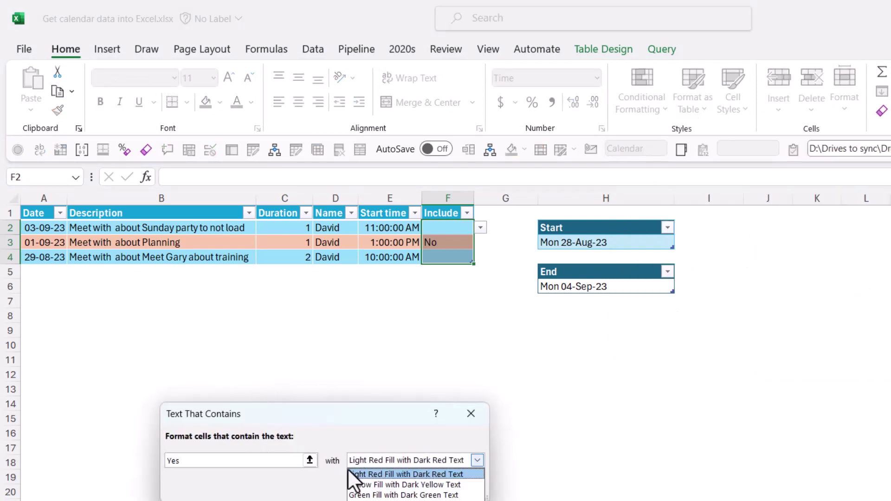
click(397, 495)
click(393, 488)
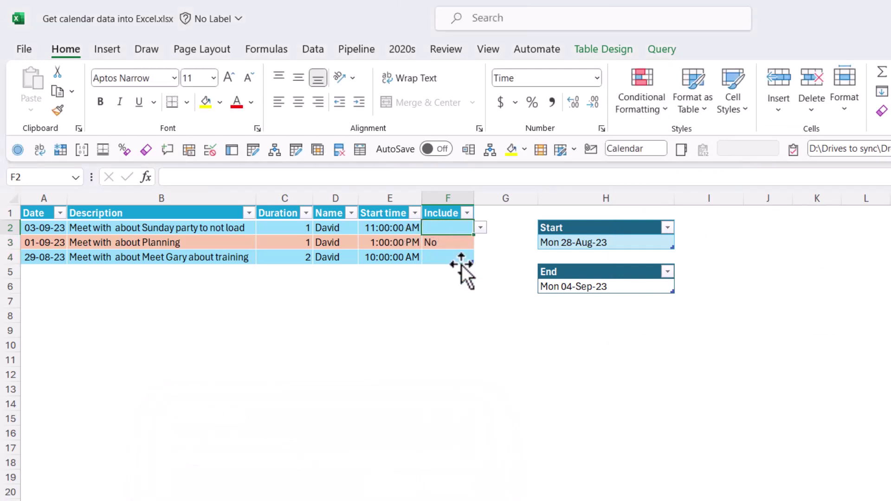
Step: Test the rule by entering Yes, then clear Include cells F2:F4
text(Yes)
key(Return)
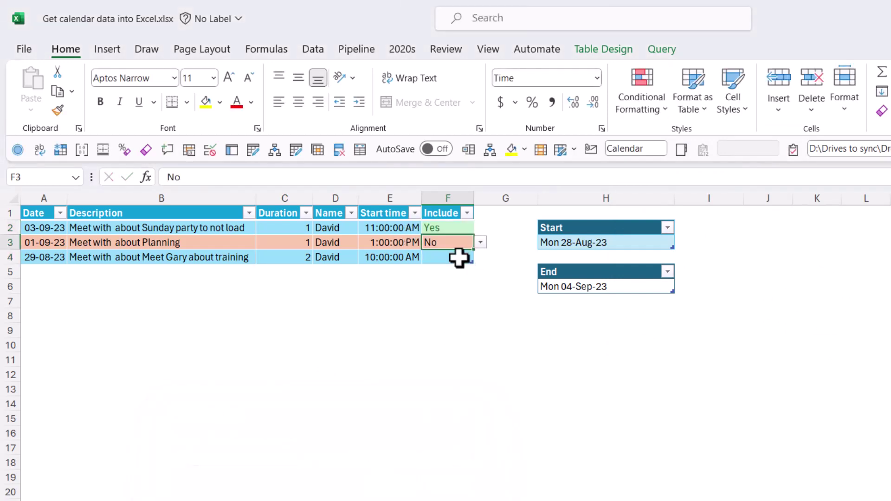
click(459, 257)
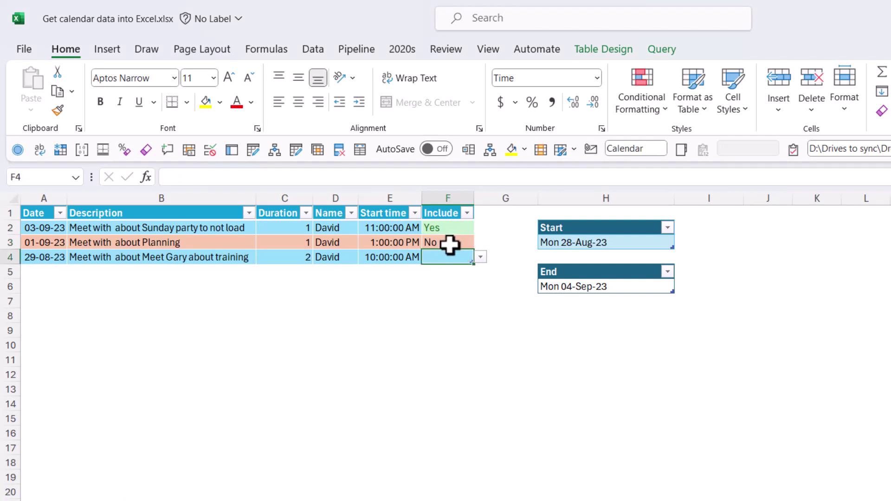
key(Up)
key(Up)
key(shift+Down)
key(shift+Down)
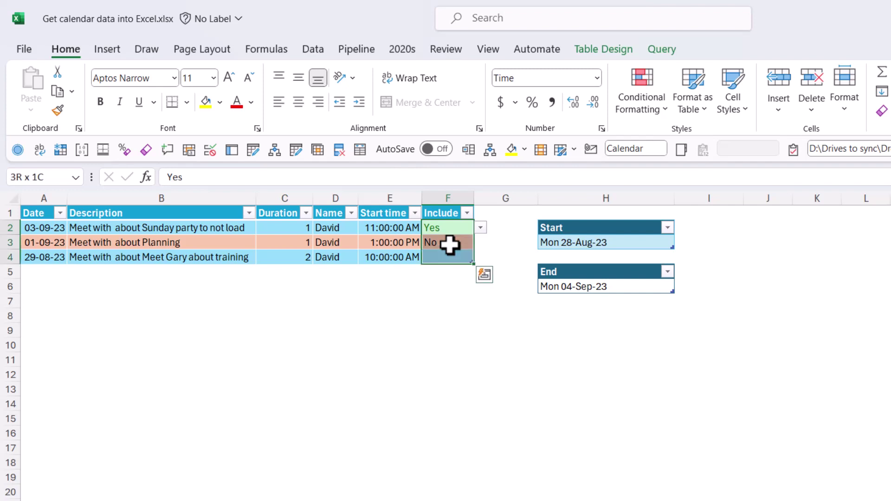
key(Delete)
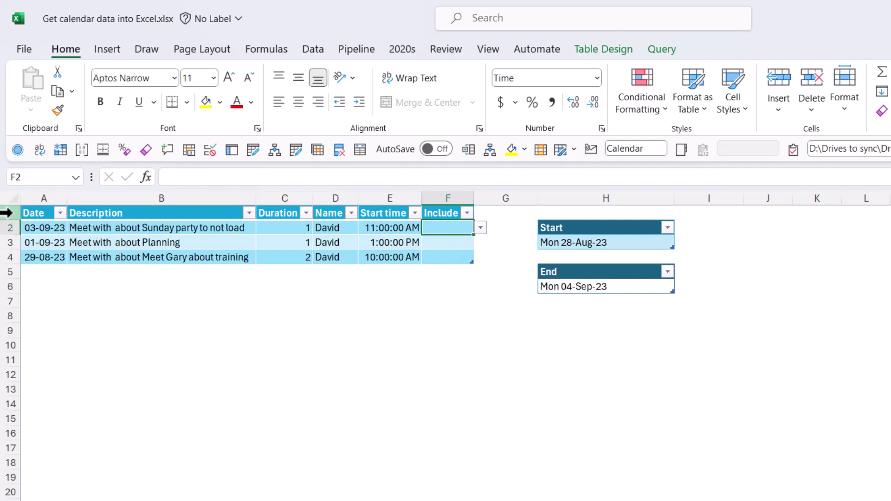
Step: Insert two rows above the table and title A1 Calendar
drag(5, 213, 44, 225)
right_click(47, 224)
click(114, 375)
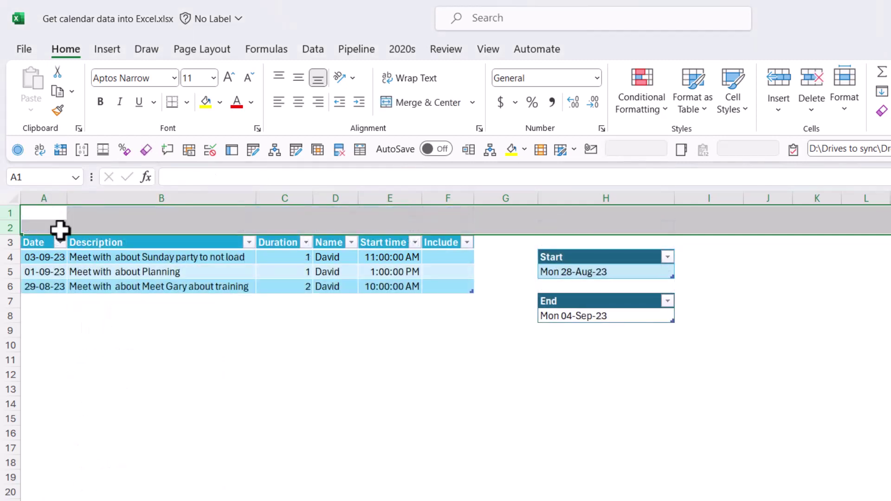
click(56, 215)
text(Calen)
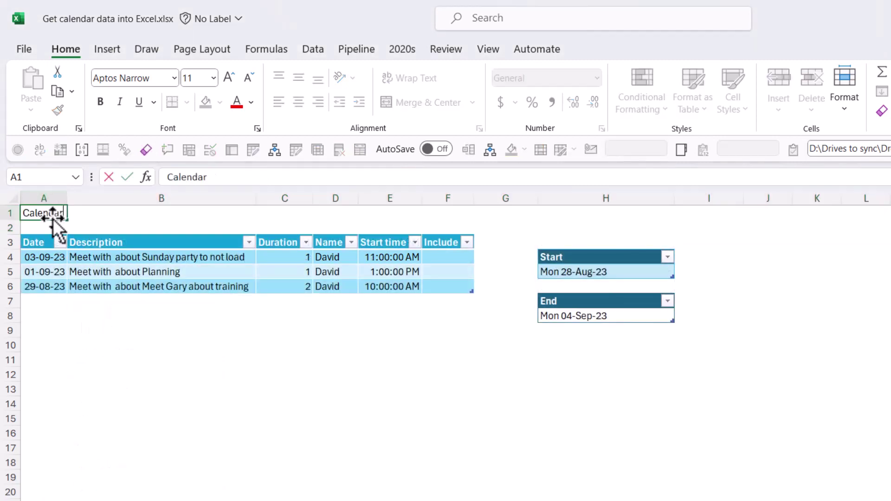
text(dar)
key(ctrl+Return)
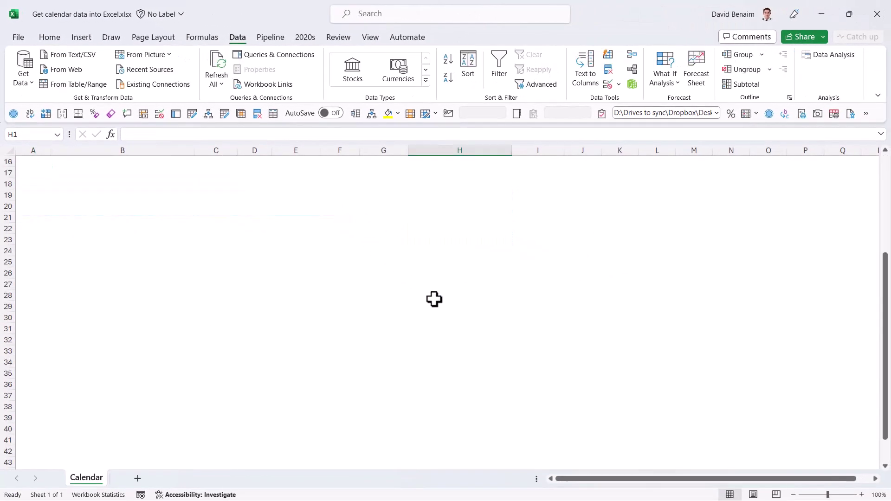
Step: Move the Email table from lower on the sheet to H1
scroll(434, 299, down, 4)
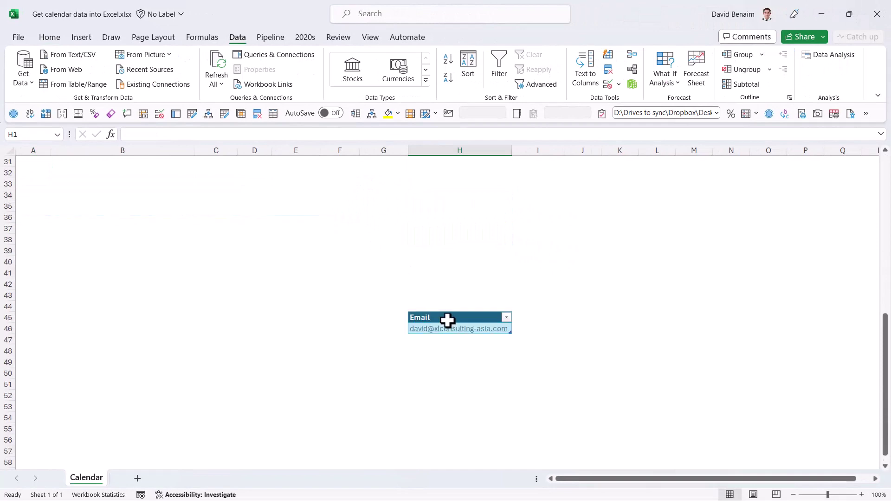
click(448, 320)
scroll(418, 202, up, 10)
click(641, 237)
key(ctrl+v)
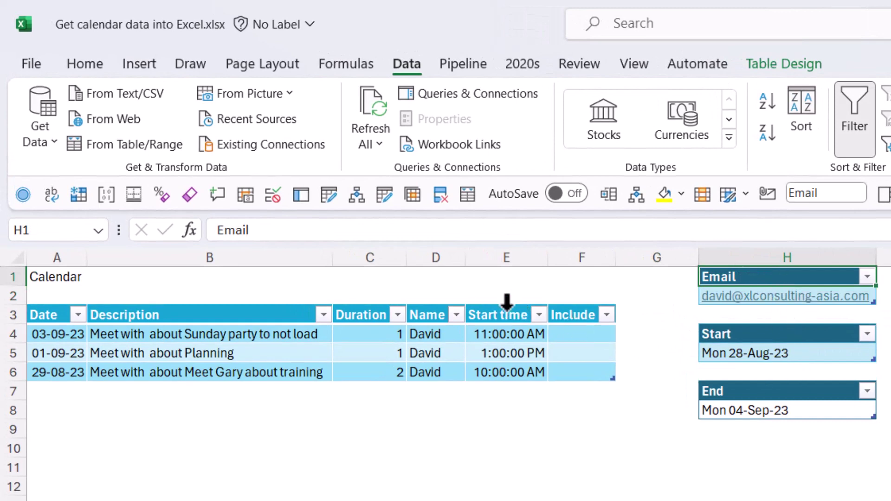
click(784, 64)
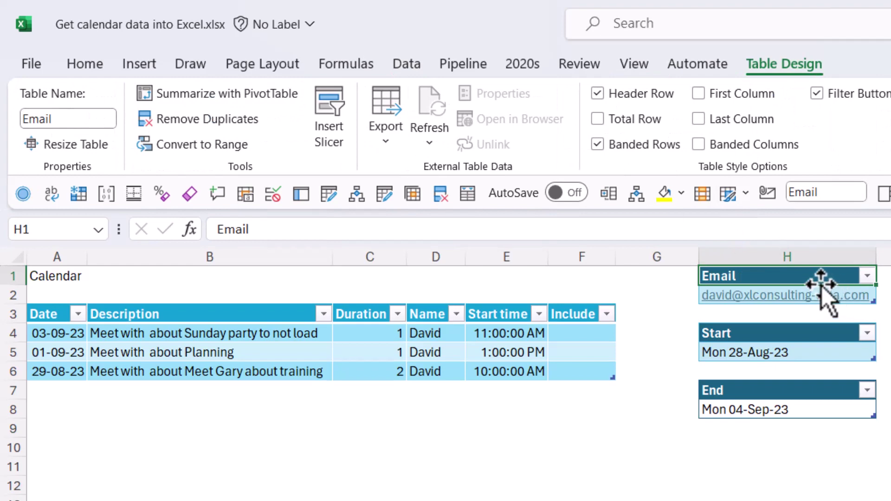
Step: Load the Email table into Power Query and reduce it to its single address value
click(408, 64)
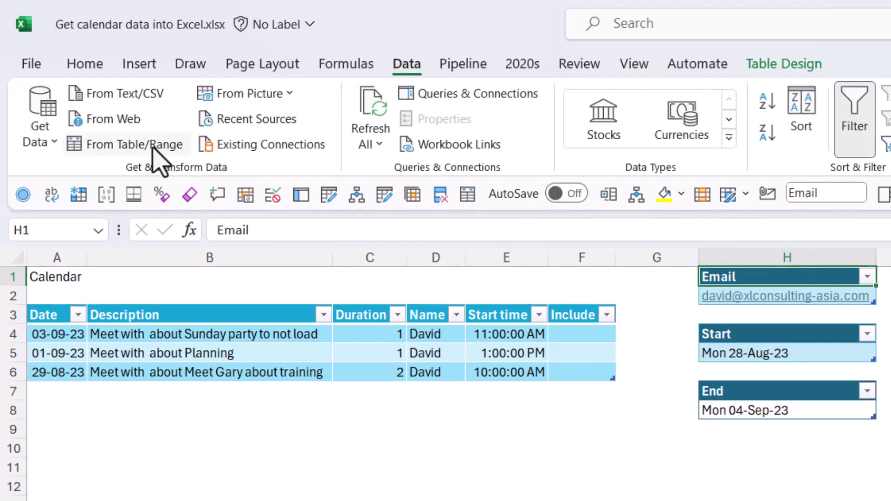
click(155, 147)
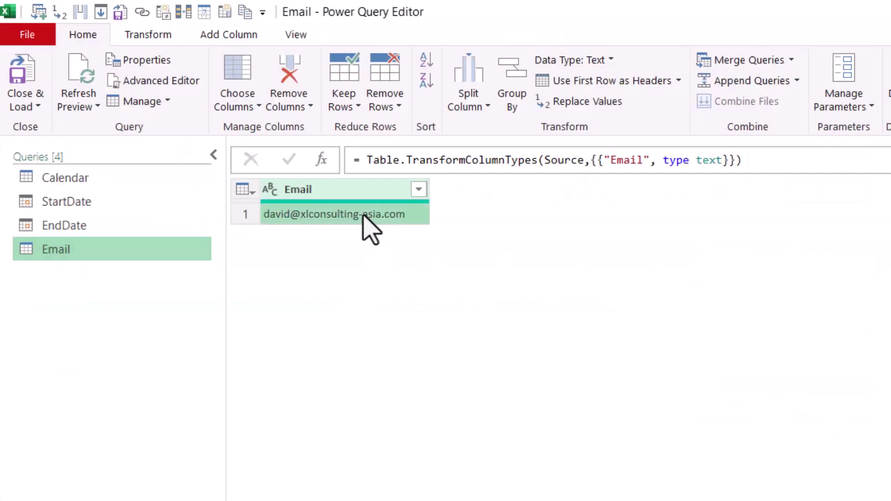
right_click(364, 215)
click(435, 316)
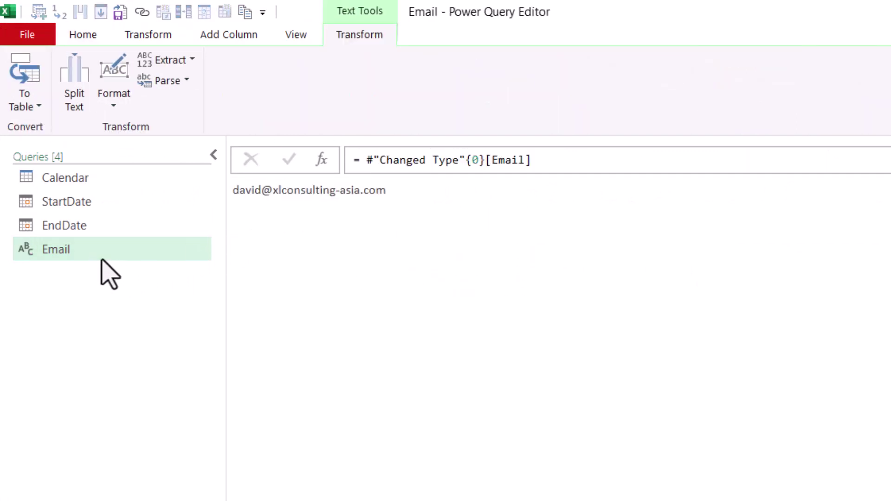
Step: Change the Calendar Source step's hard-coded address to Exchange.Contents(Email)
click(111, 181)
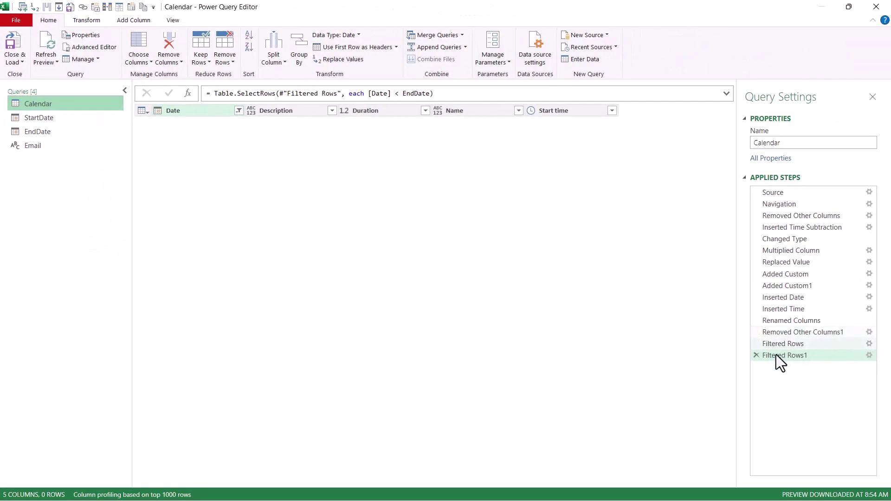
click(793, 196)
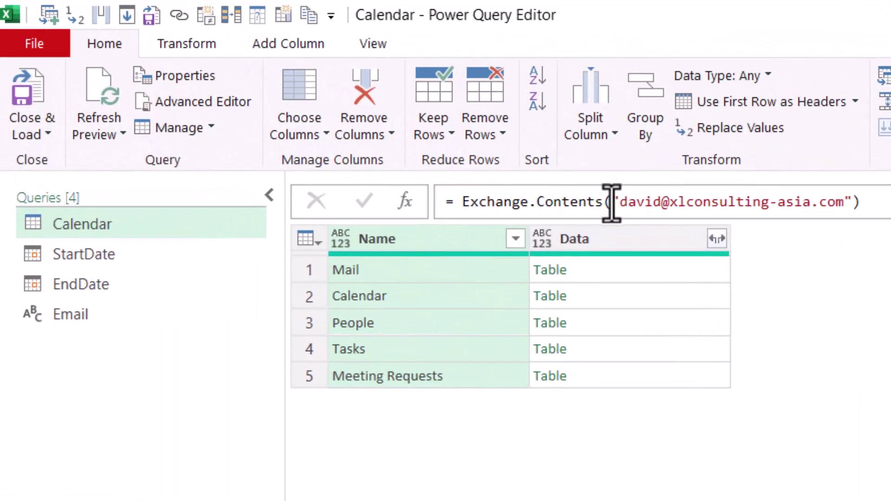
drag(612, 202, 853, 202)
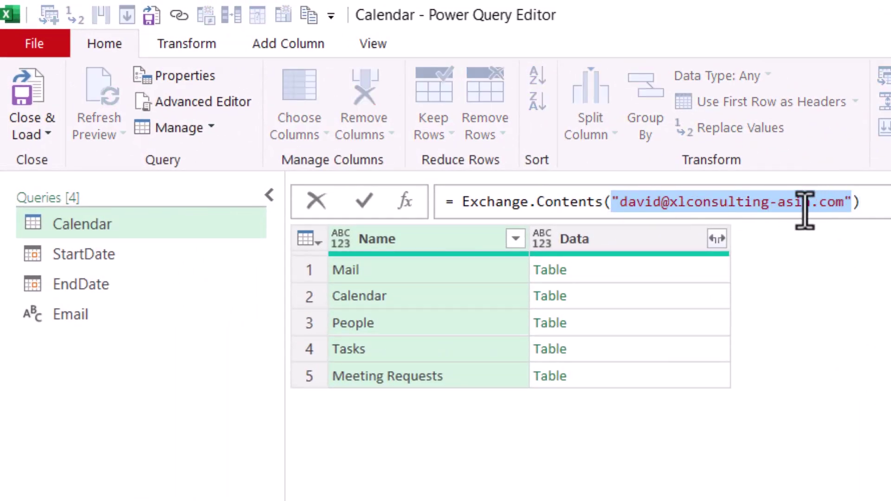
key(Delete)
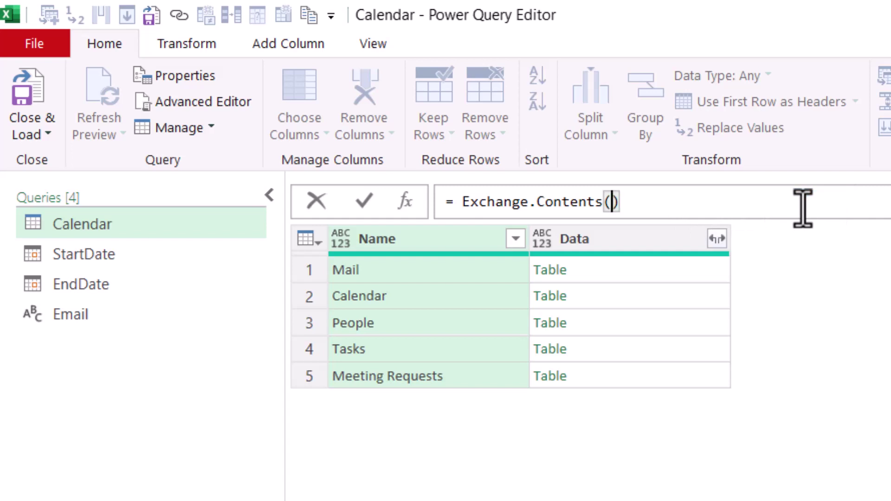
text(El)
click(803, 225)
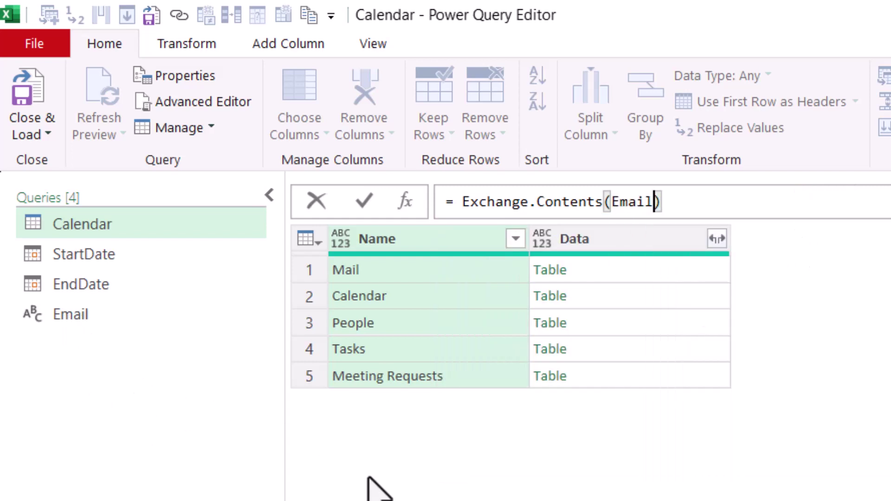
key(Return)
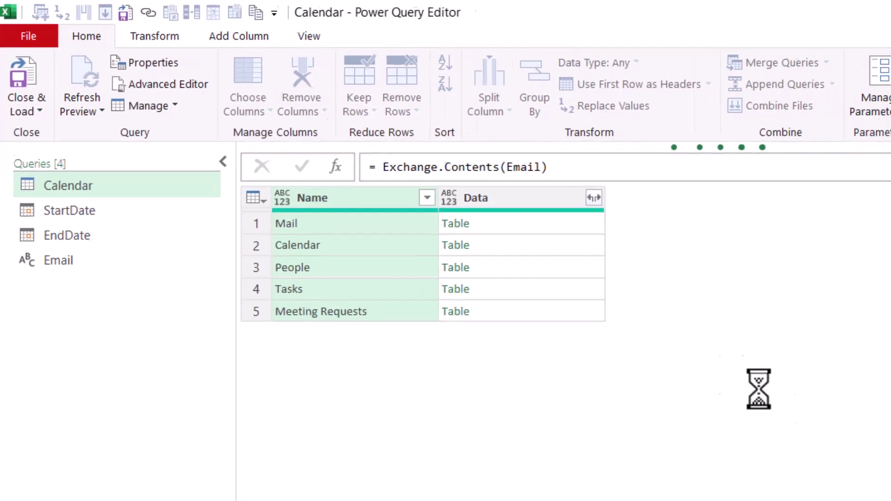
Step: Refresh the preview at the final filter step and widen Description to read the meeting text
click(778, 355)
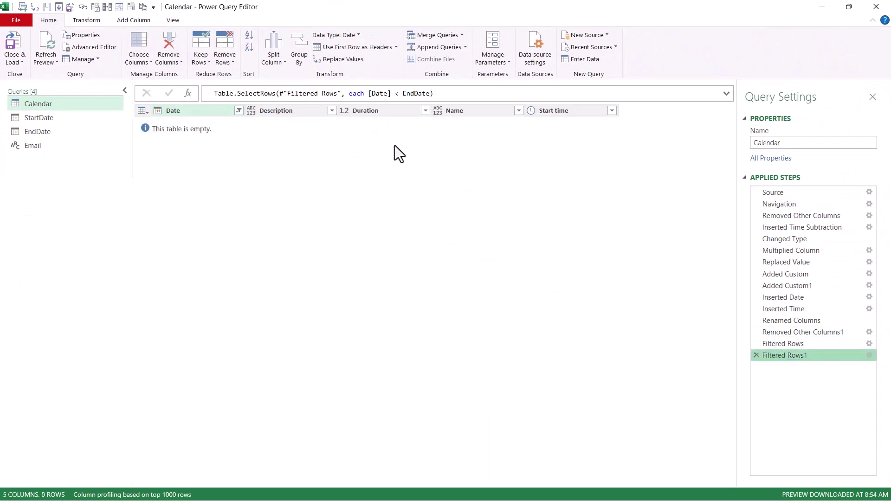
click(51, 39)
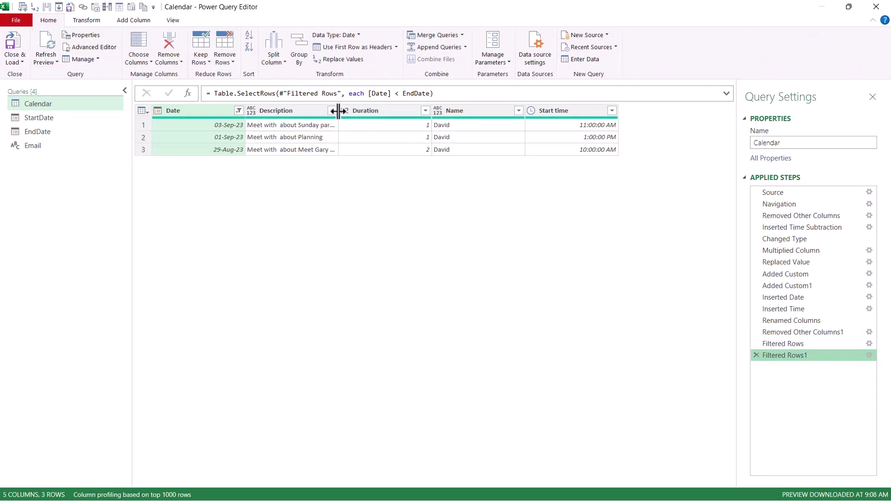
drag(338, 111, 363, 115)
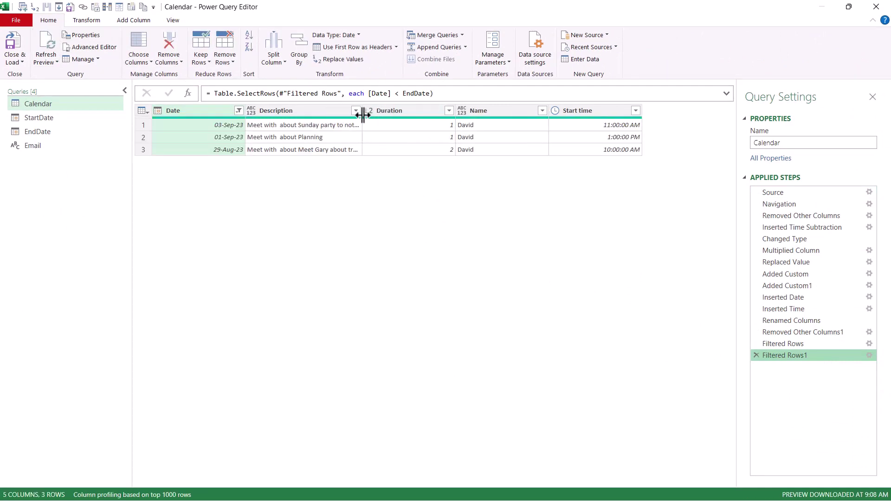
click(319, 124)
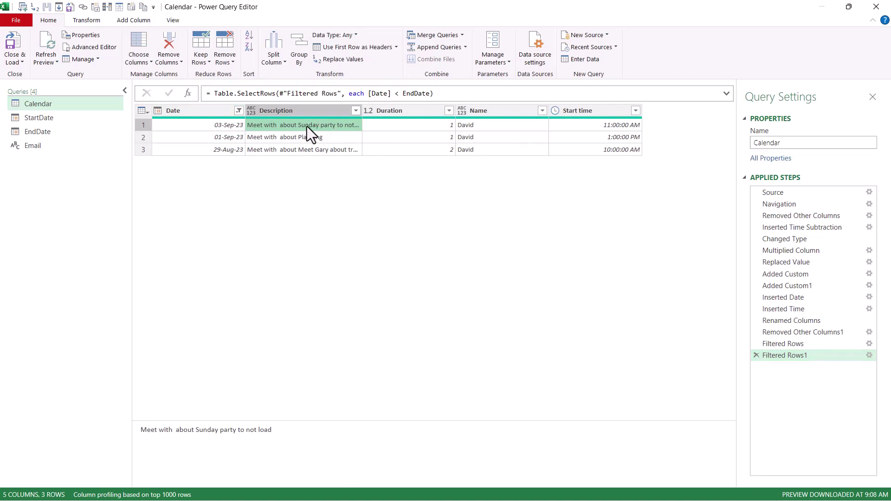
Step: Add a Day Name column derived from the Date column
click(216, 111)
click(135, 23)
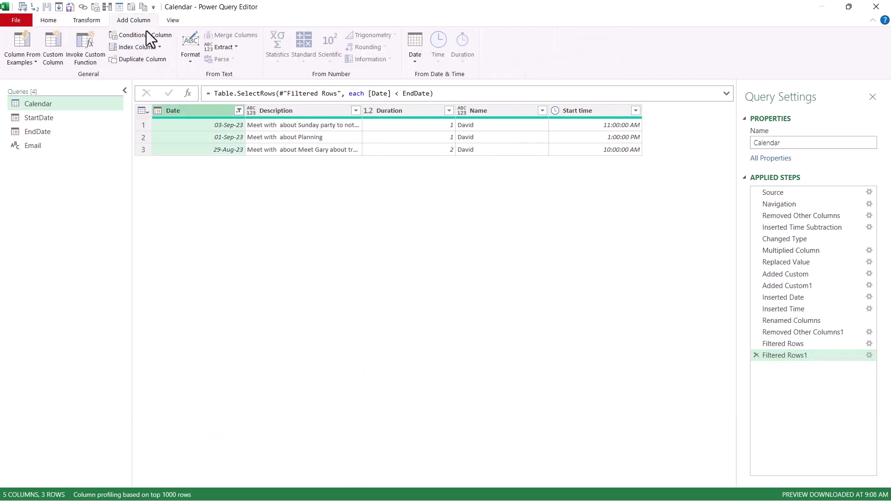
click(412, 61)
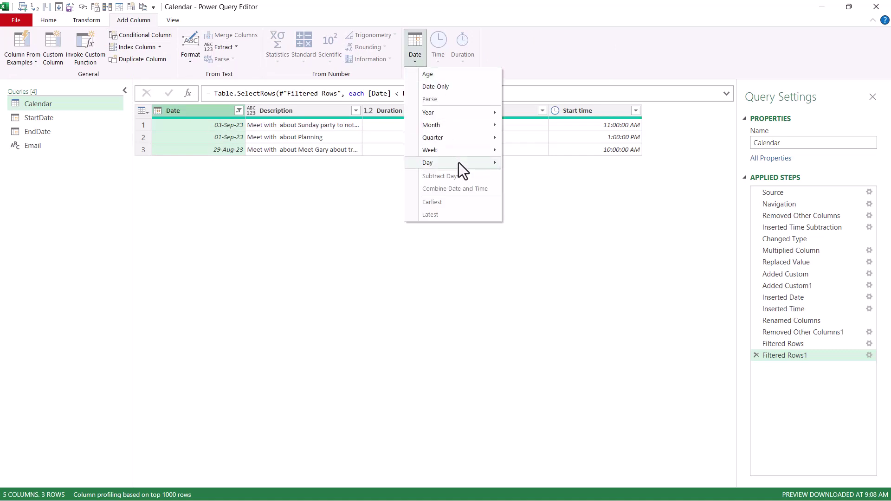
mouse_move(459, 163)
click(529, 227)
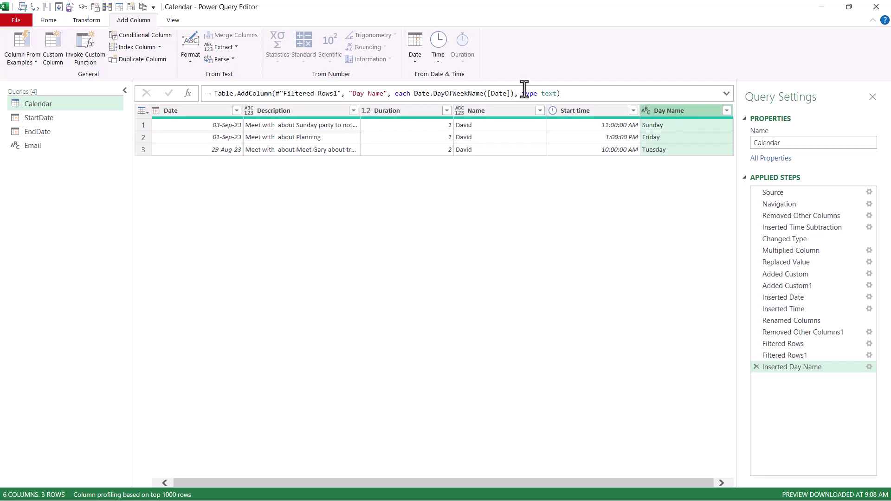
Step: Keep the first 3 characters of Day Name and rename the column to Day
click(92, 20)
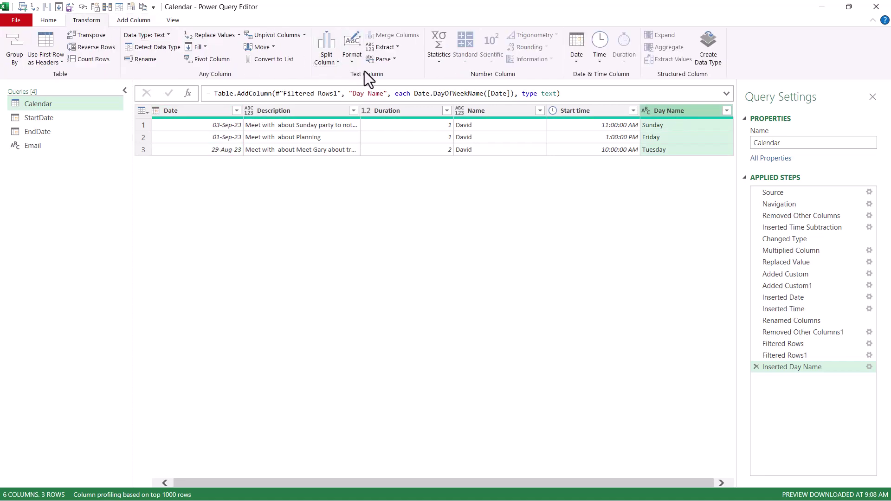
click(378, 46)
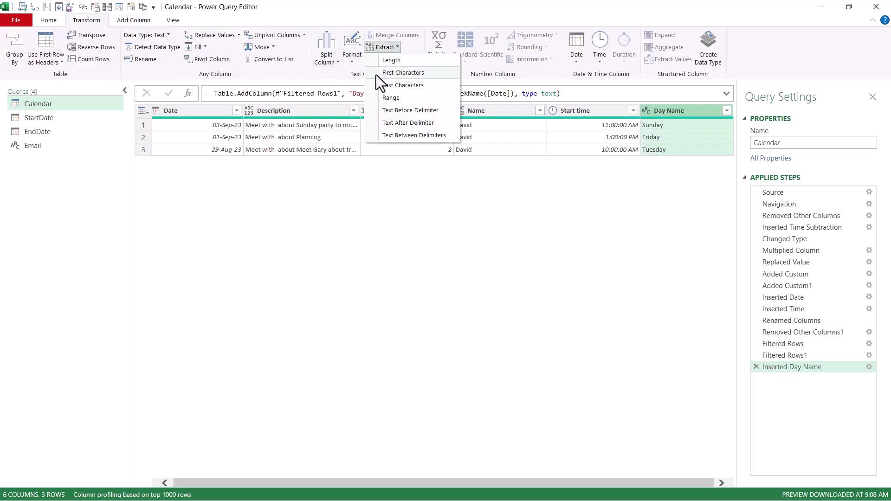
click(408, 72)
text(3)
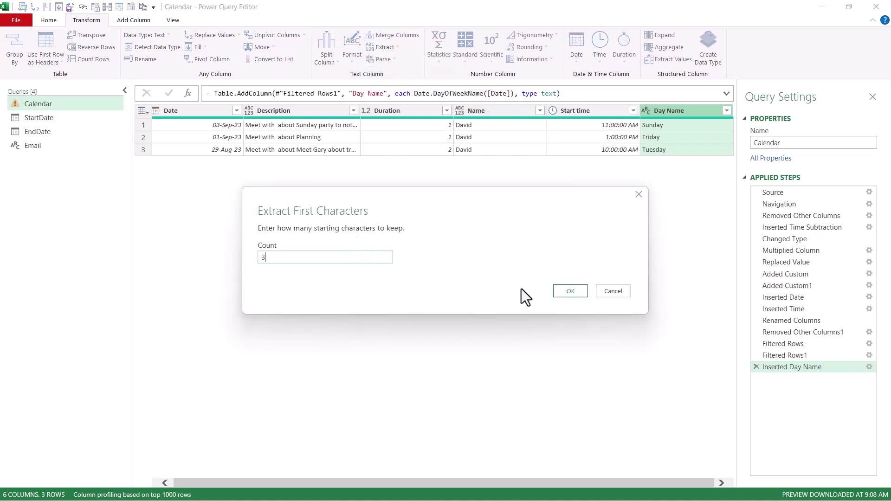
click(561, 291)
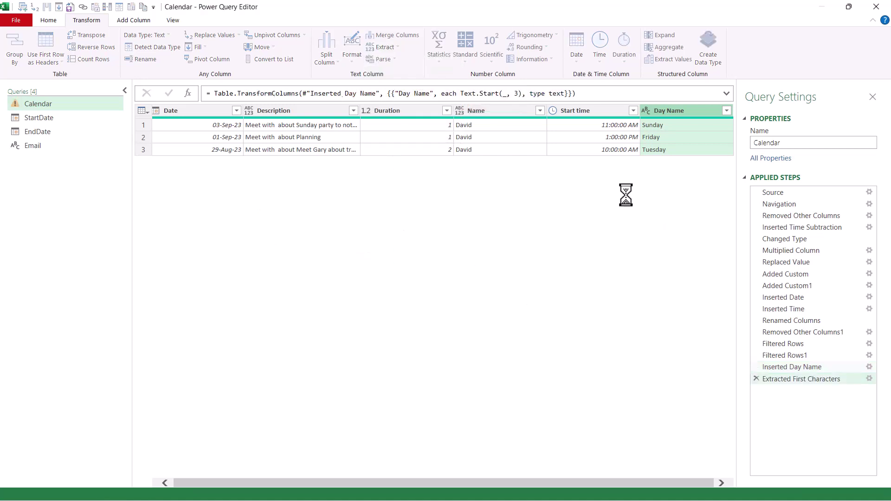
double_click(666, 111)
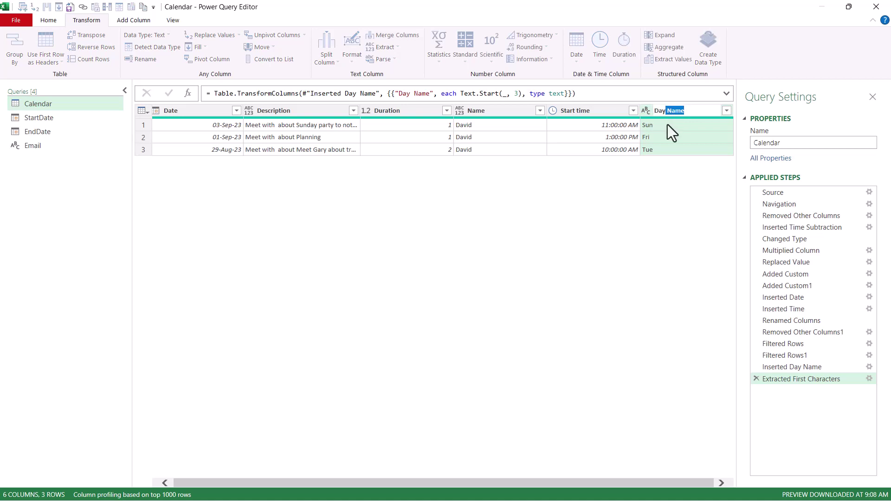
key(BackSpace)
key(BackSpace)
key(Return)
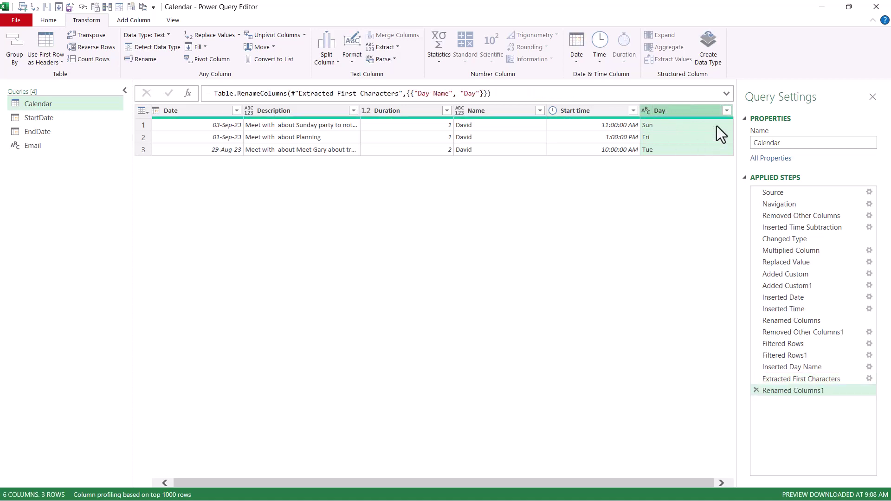
Step: Test a Day filter excluding Sun, then delete that filter step to keep Sunday rows
click(727, 111)
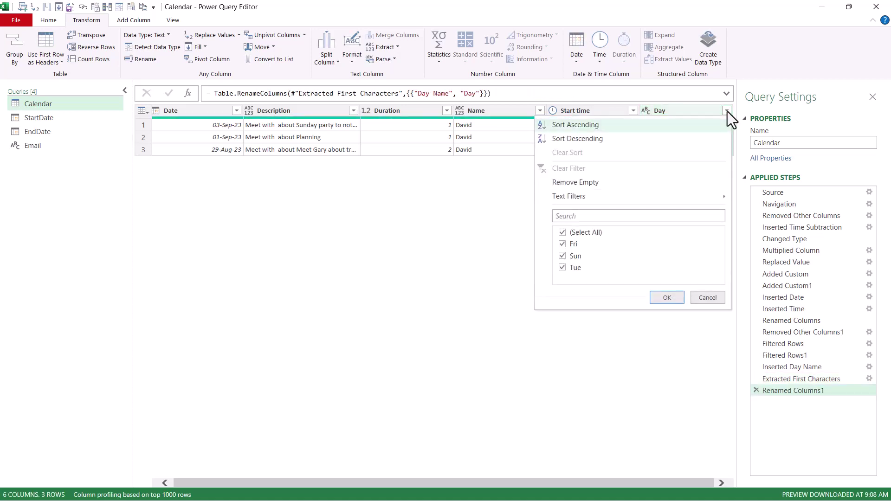
click(563, 256)
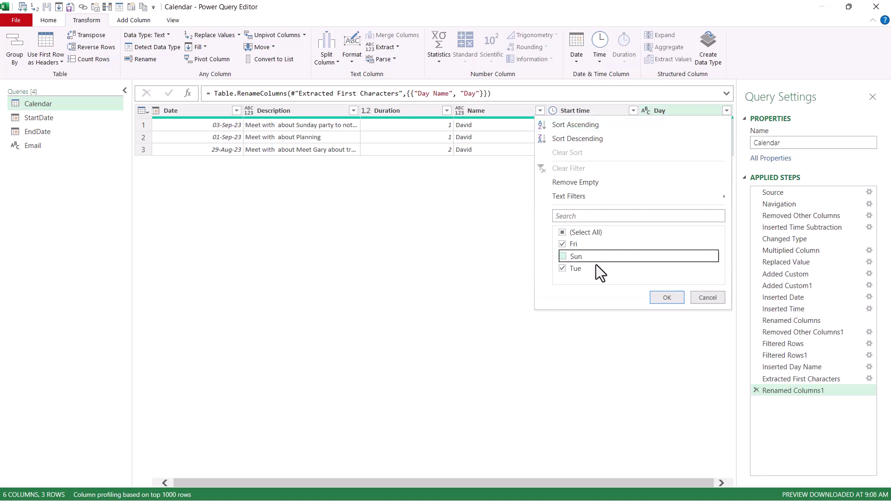
click(676, 300)
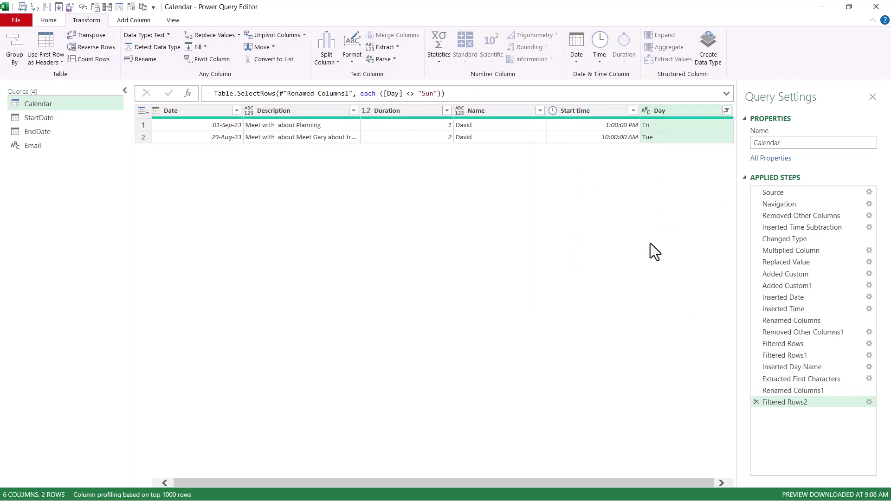
click(48, 20)
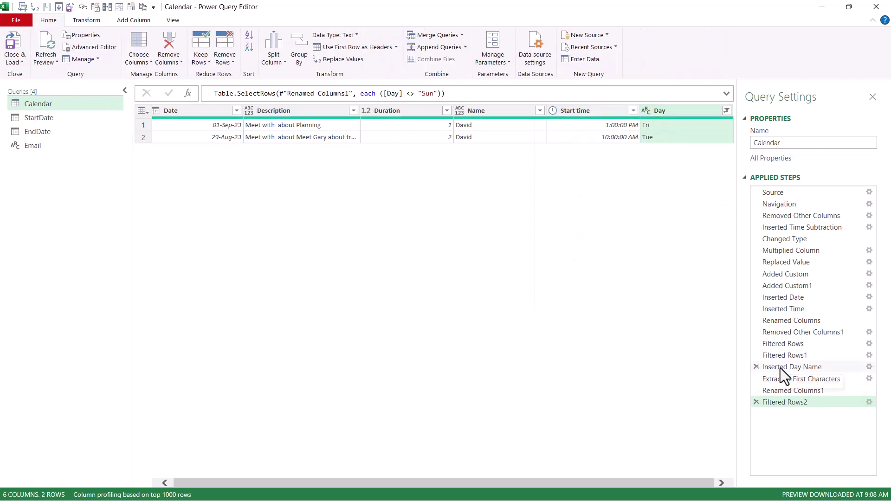
click(757, 402)
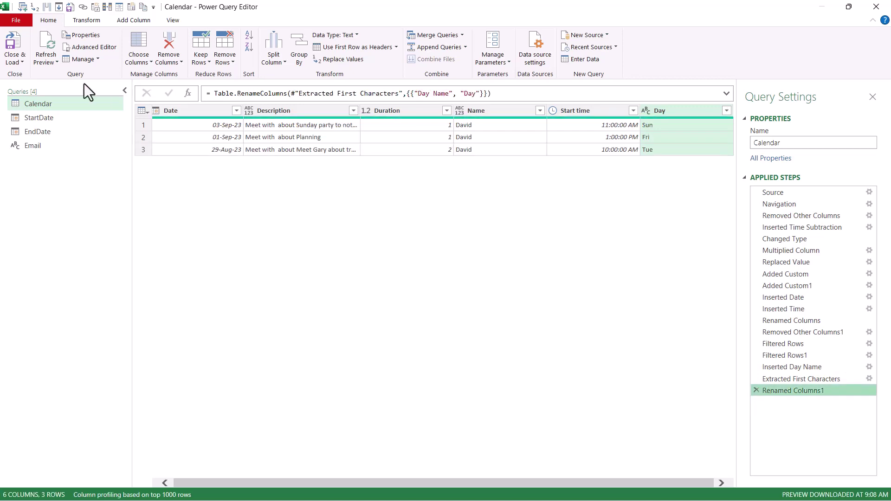
Step: Close & Load the queries into Excel and delete the extra Email sheet
click(14, 36)
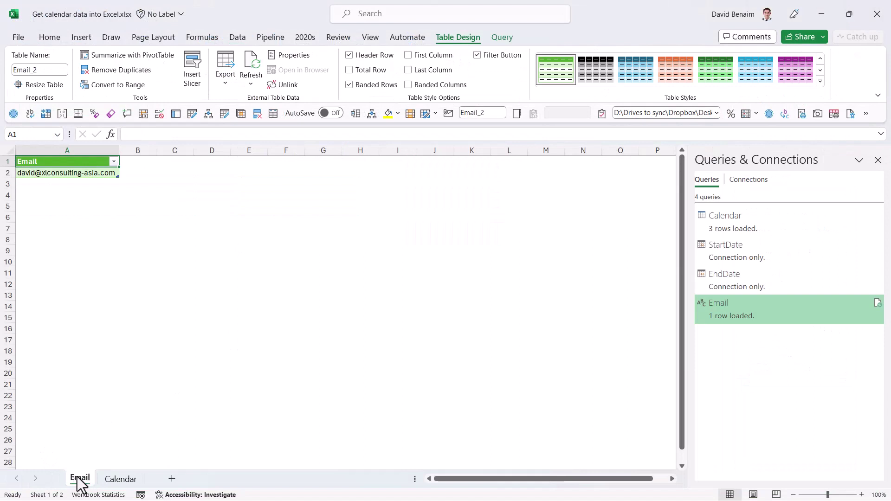
right_click(88, 478)
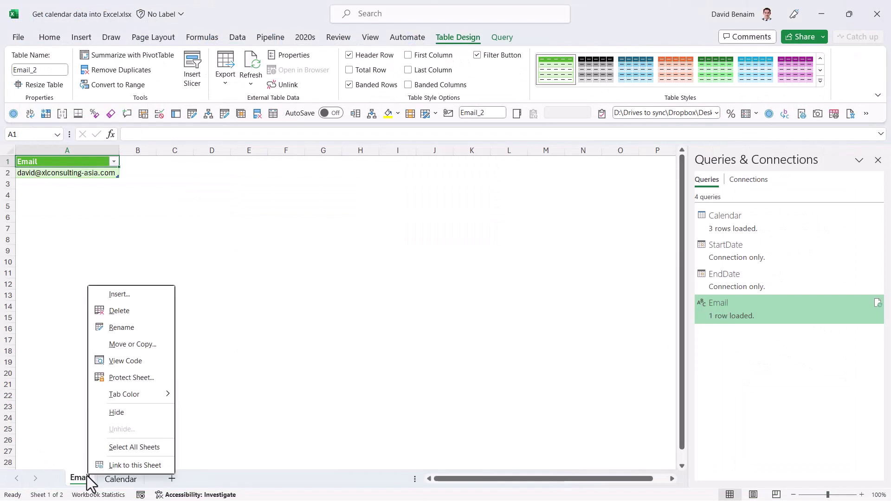
click(132, 311)
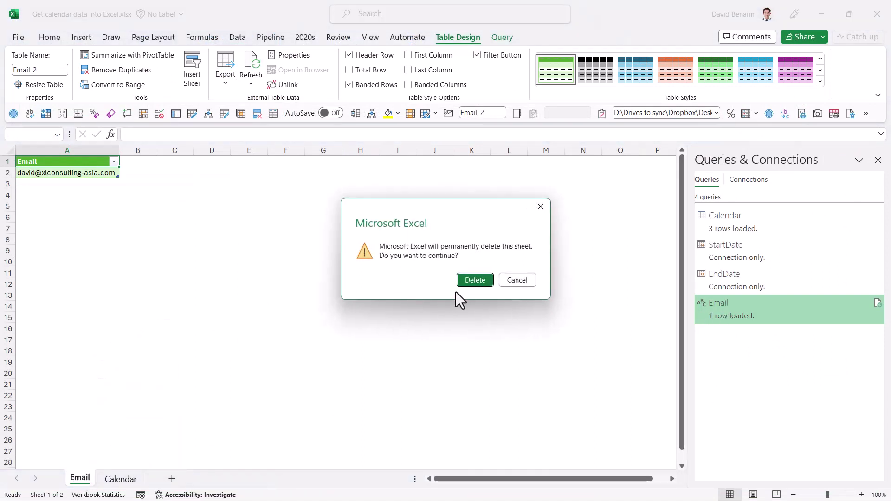
click(474, 280)
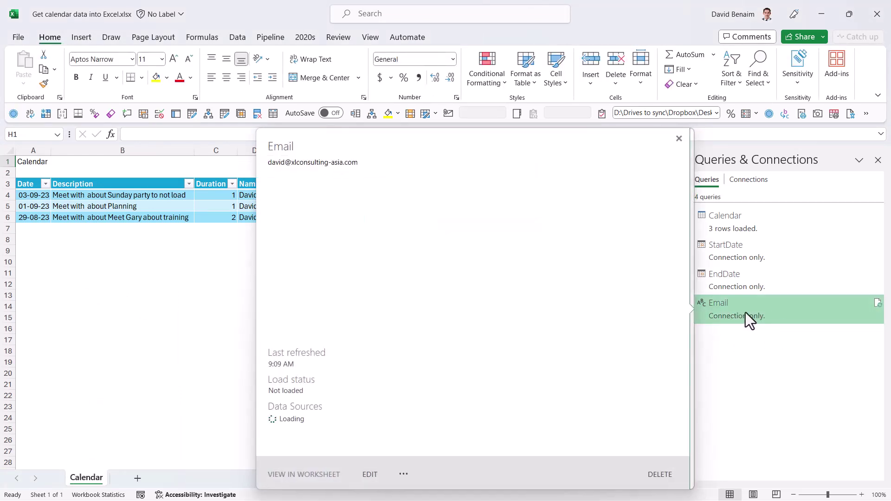
Step: Check the Email query's Load To settings and leave it as connection only
right_click(737, 310)
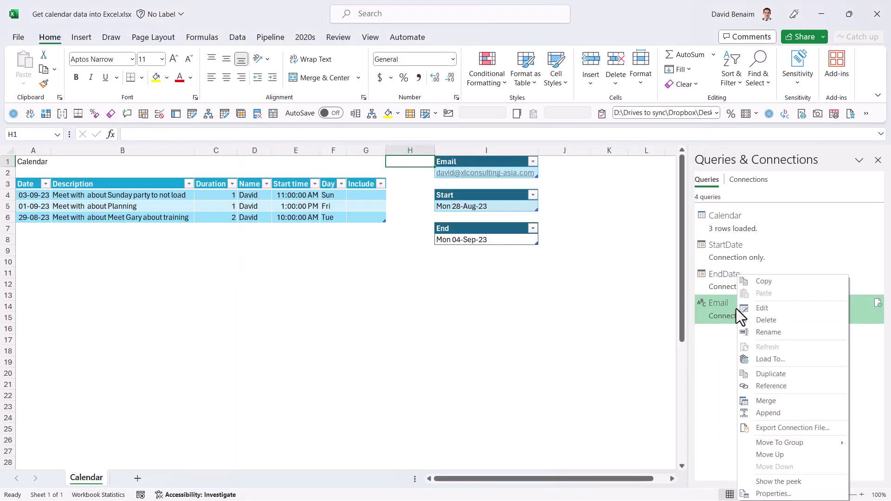
click(780, 356)
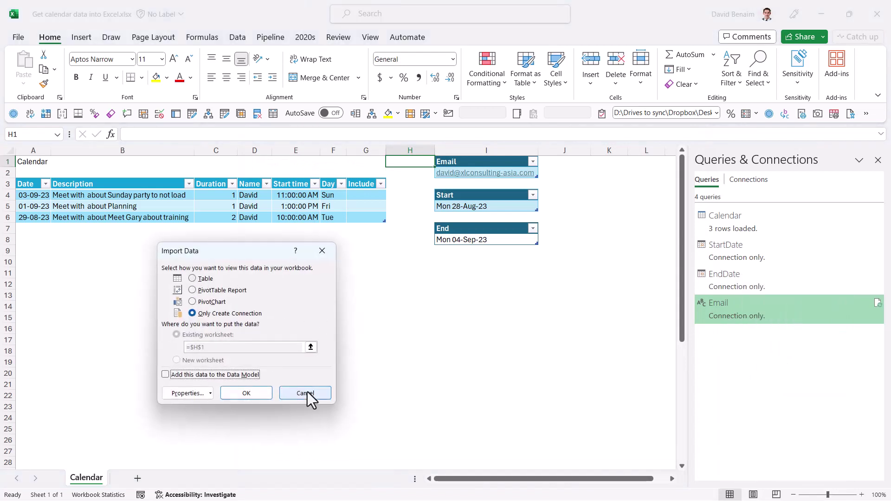
click(306, 394)
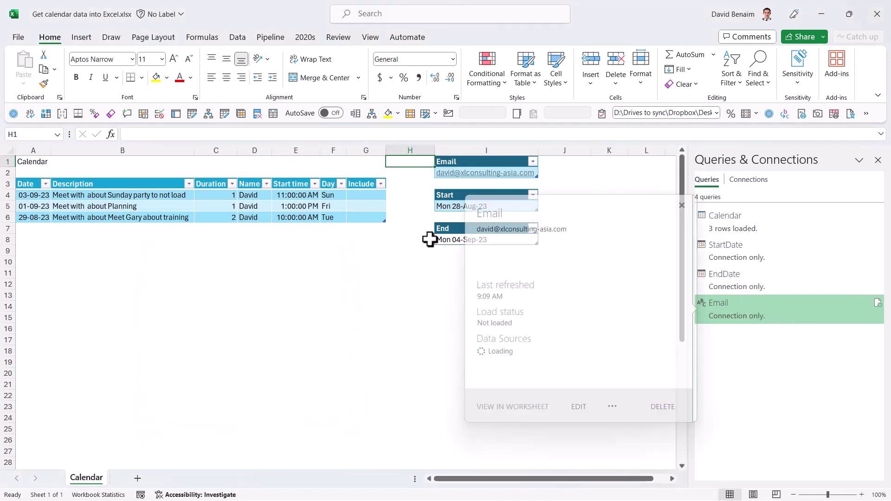
Step: In Data Source Settings under Global permissions, clear and delete the Exchange account's saved permissions
click(365, 195)
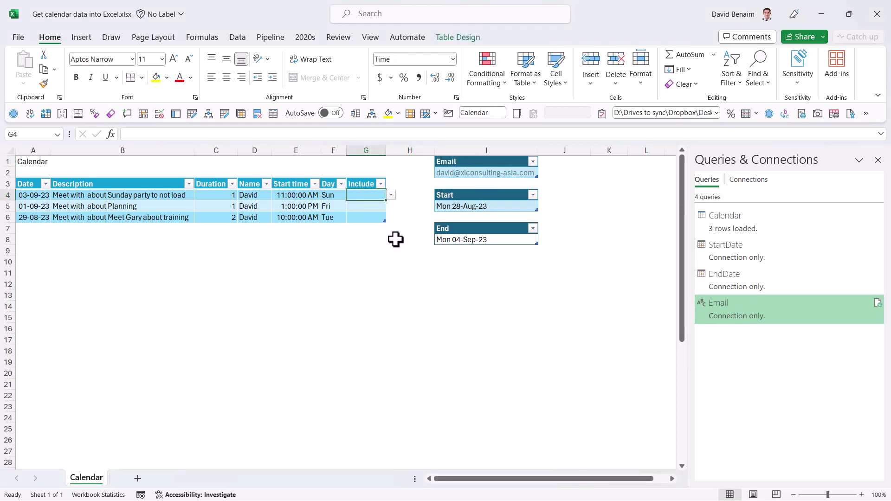
click(367, 209)
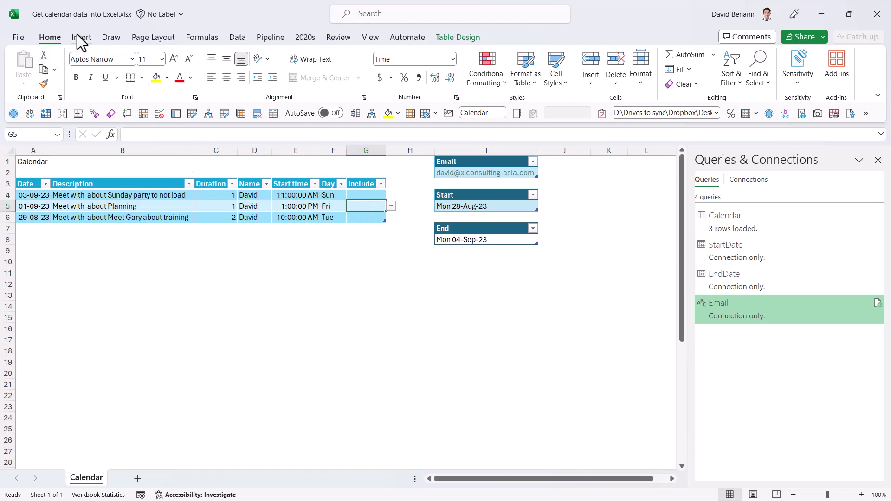
click(238, 37)
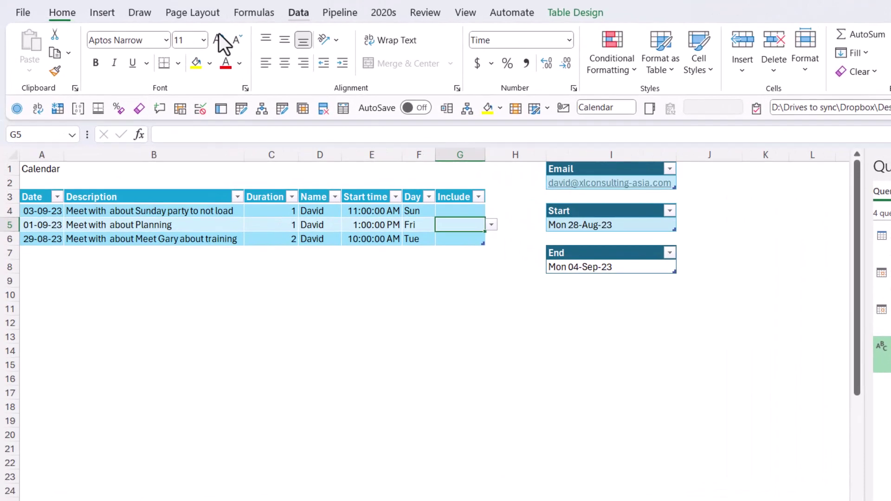
click(29, 63)
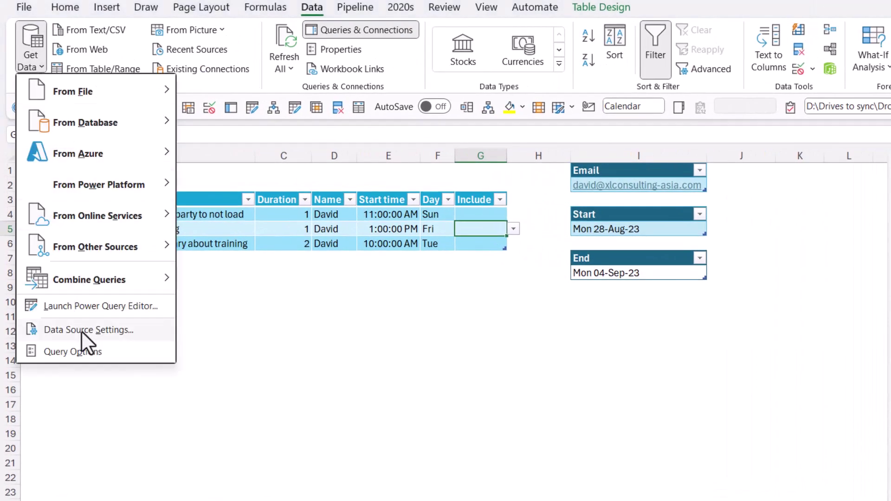
click(95, 331)
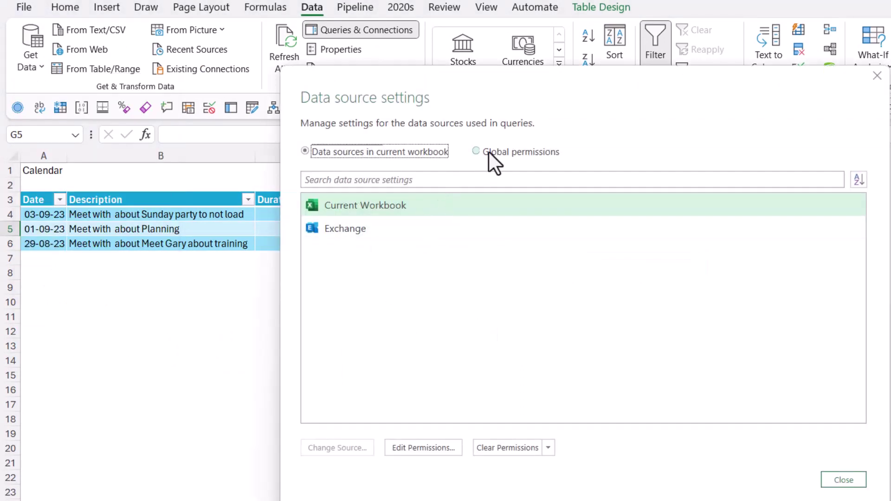
click(489, 152)
click(361, 229)
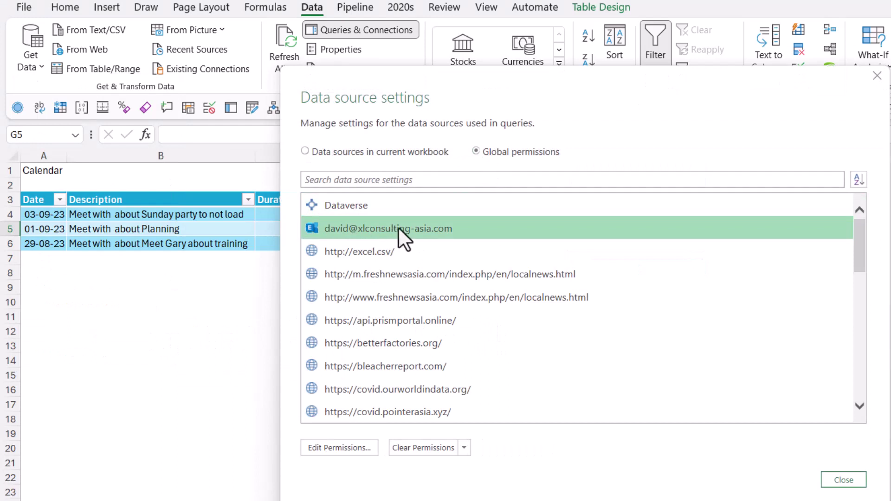
click(428, 449)
click(666, 327)
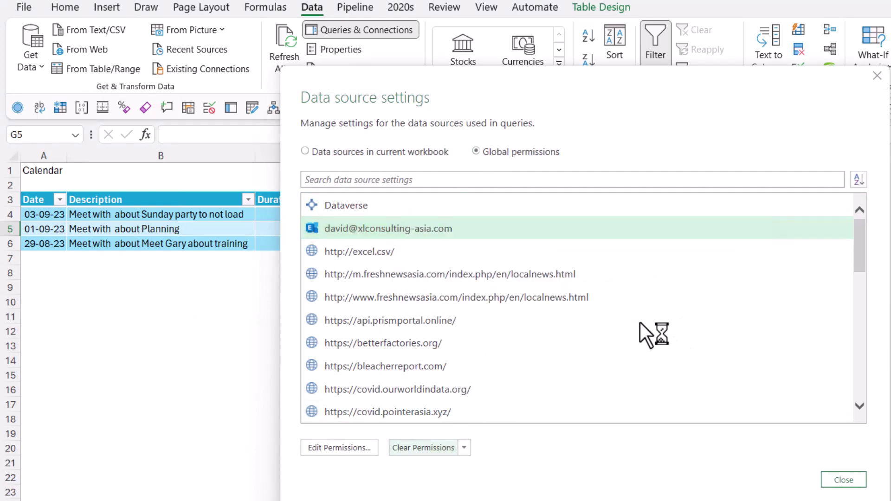
click(850, 483)
Step: Refresh All, sign in to Exchange with a Microsoft account, and connect to reload the Calendar
click(347, 316)
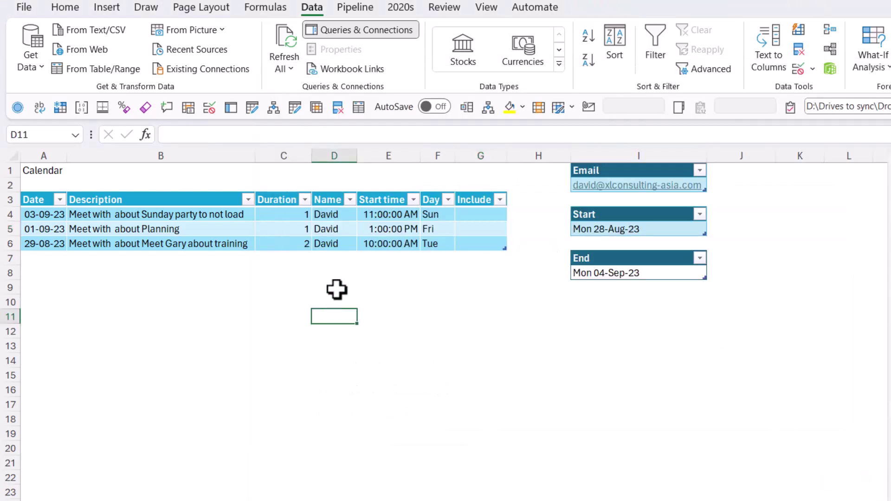
click(286, 38)
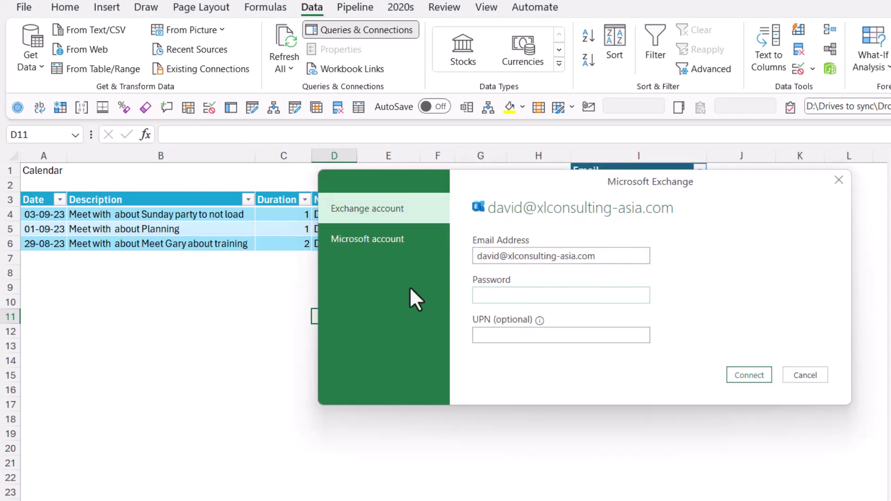
click(382, 246)
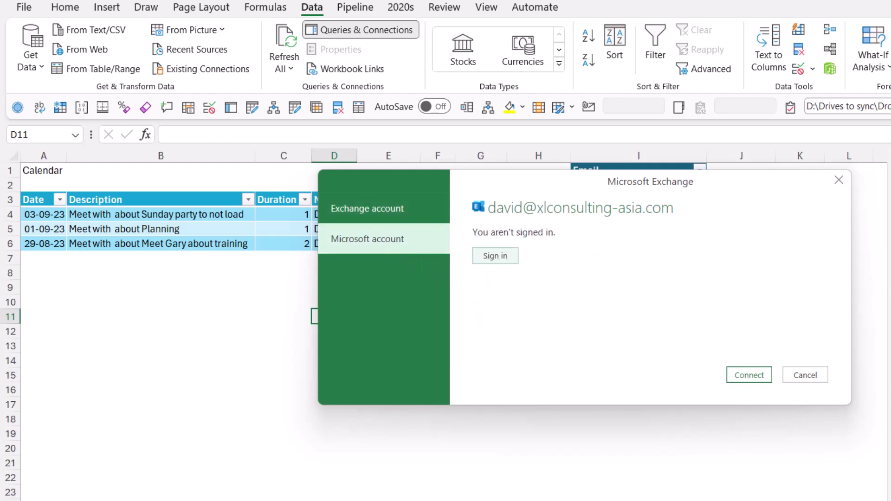
click(498, 259)
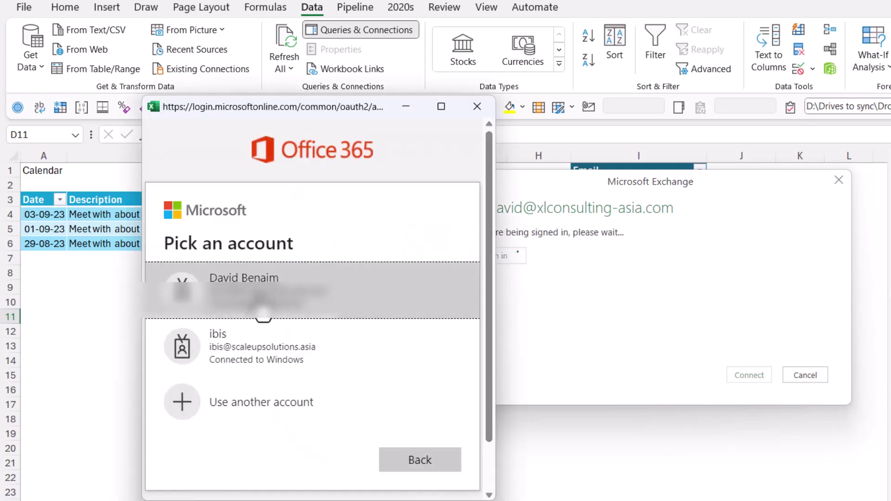
click(262, 307)
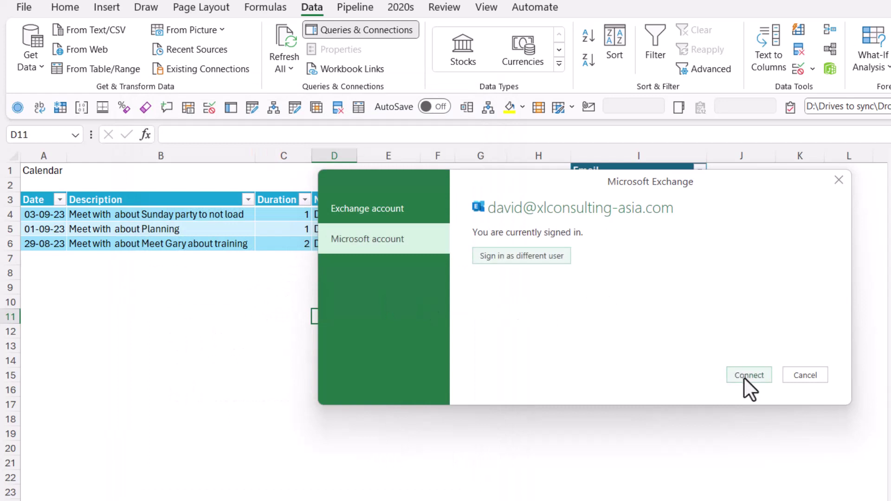
click(747, 375)
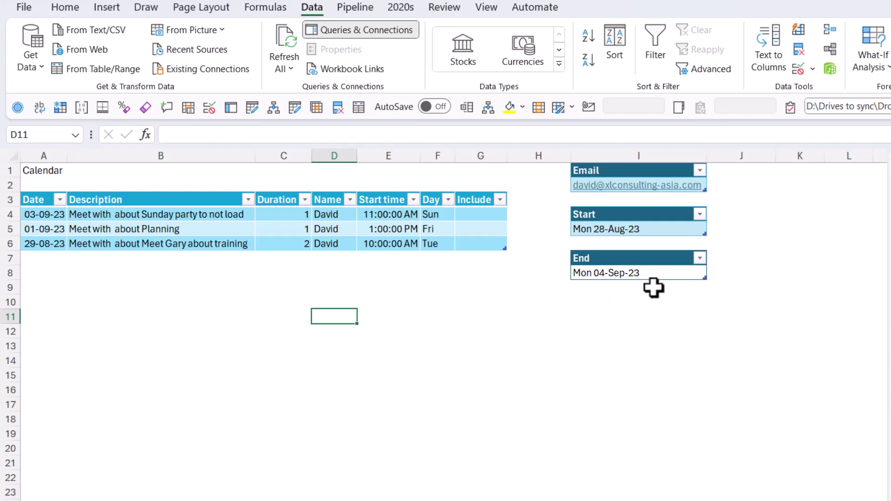
click(638, 229)
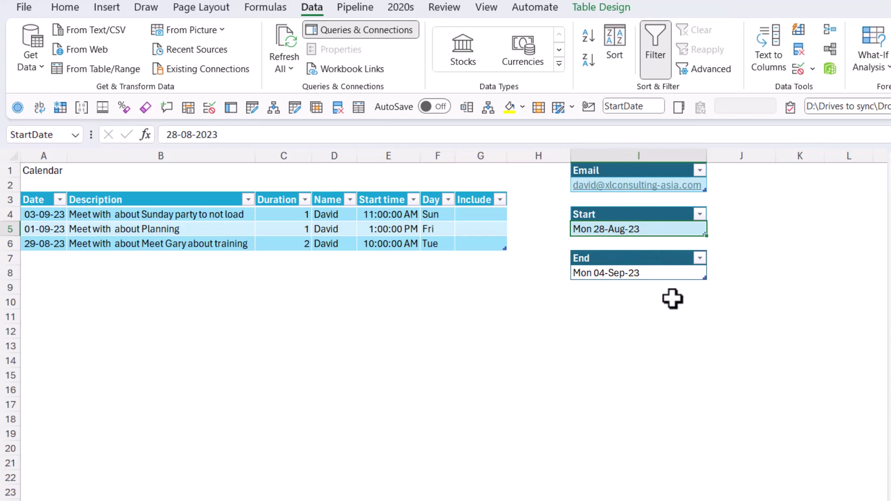
click(633, 274)
click(598, 319)
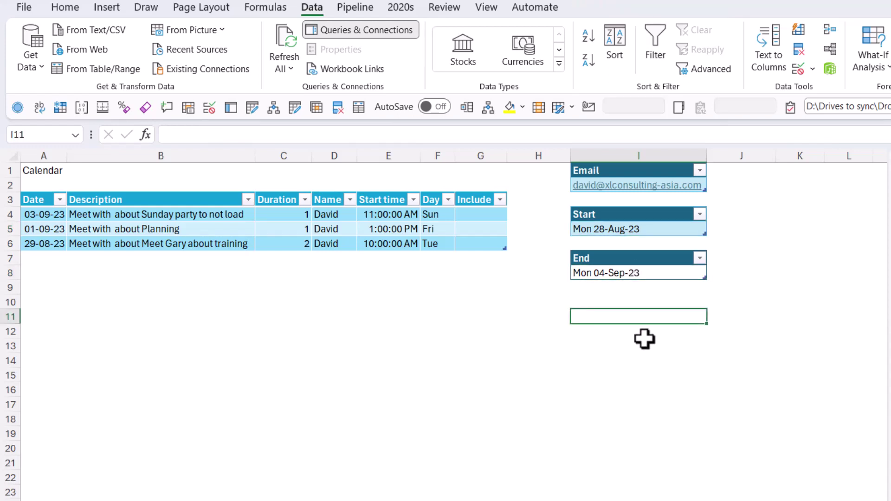